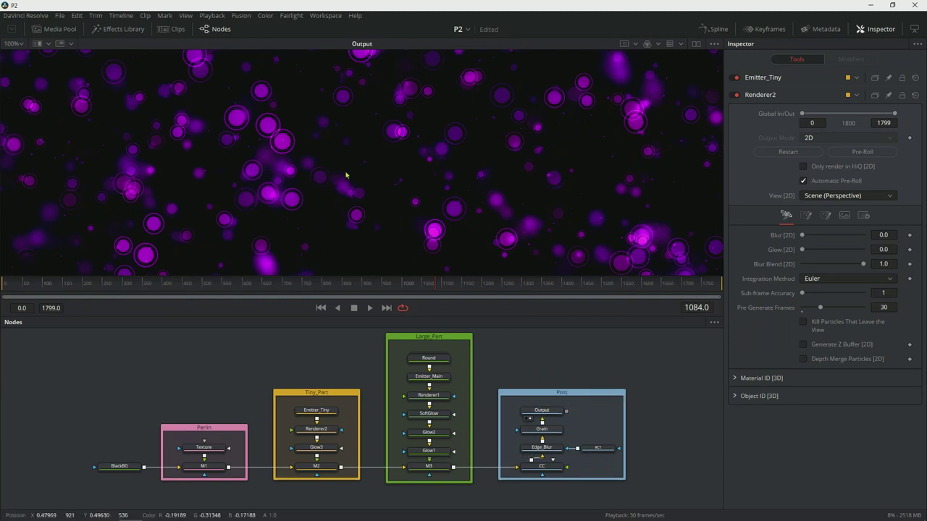
Step: Disable the M3 merge node with Ctrl+P, then re-enable it
left_click(434, 467)
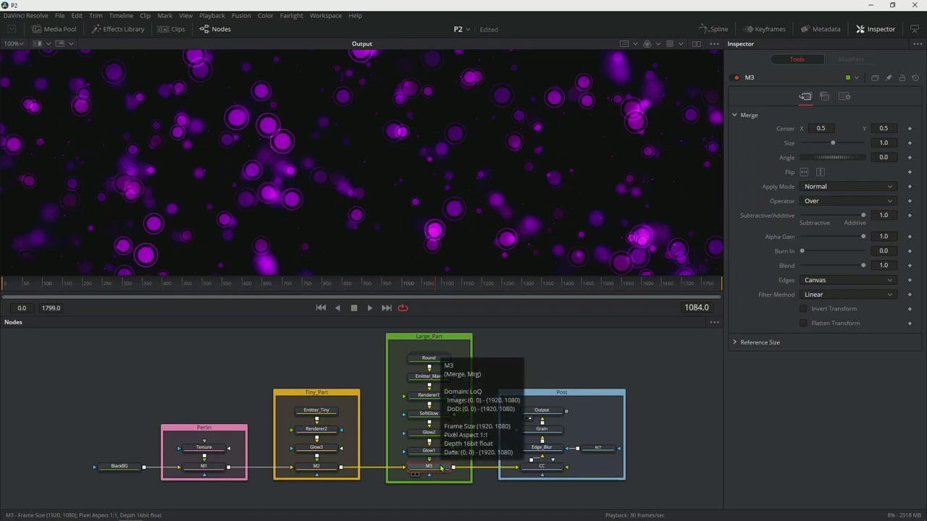
key("ctrl+p")
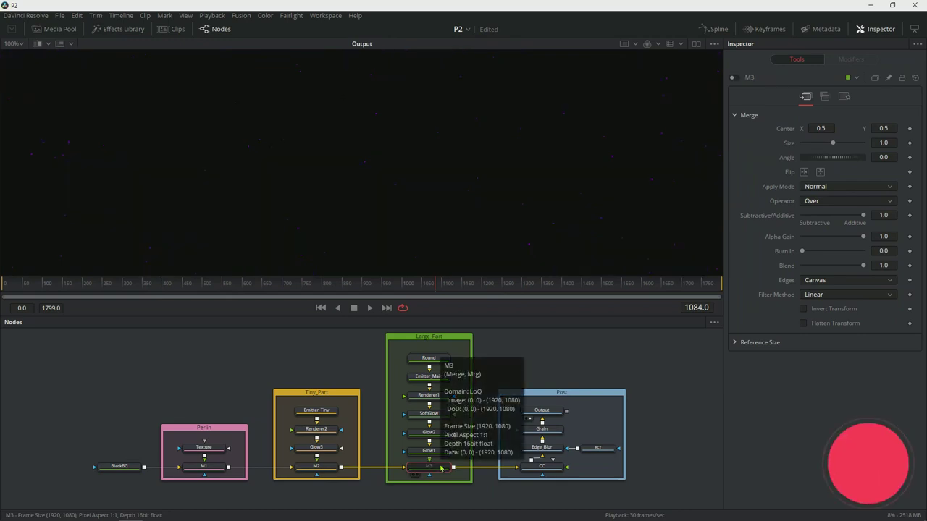
scroll(444, 339, "up", 1)
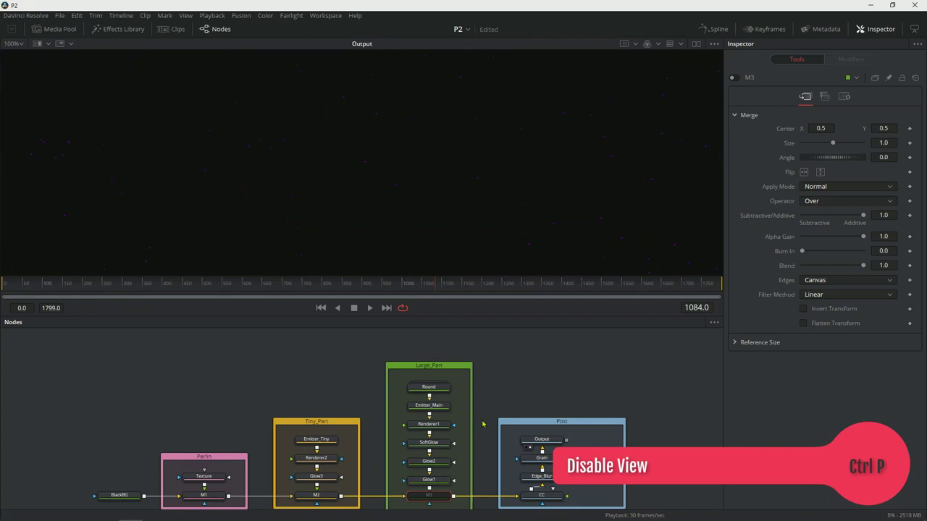
scroll(483, 420, "up", 1)
left_click_drag(483, 408, 483, 370)
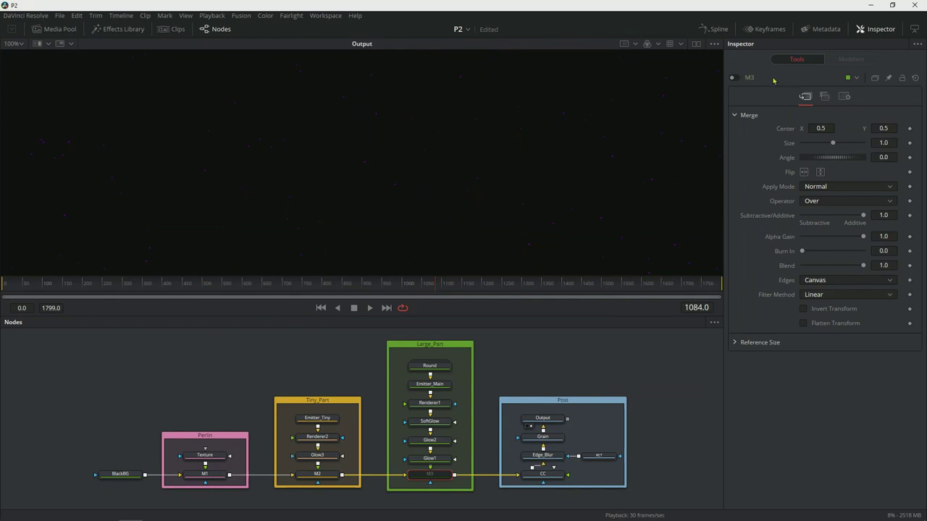
left_click(733, 78)
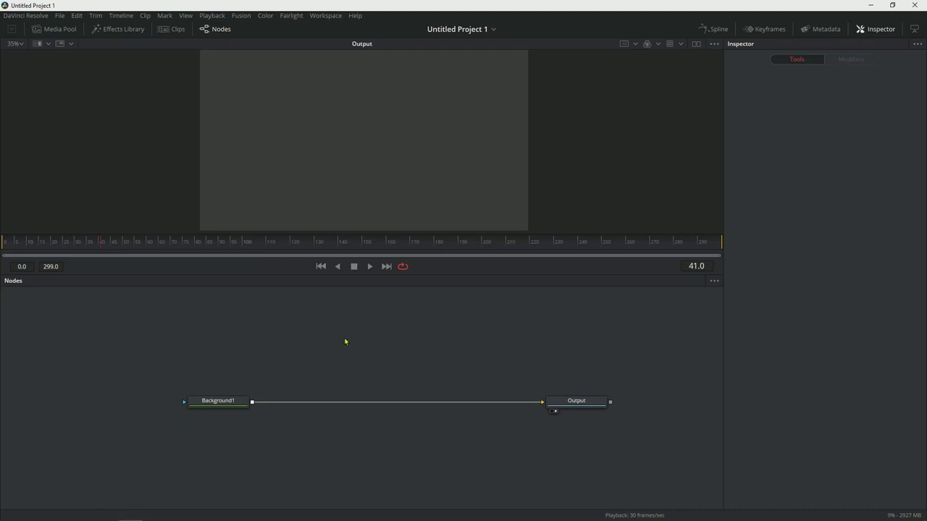
Step: Add a Background2 node to the comp via the 'bg' tool search
key("shift+space")
type("bg")
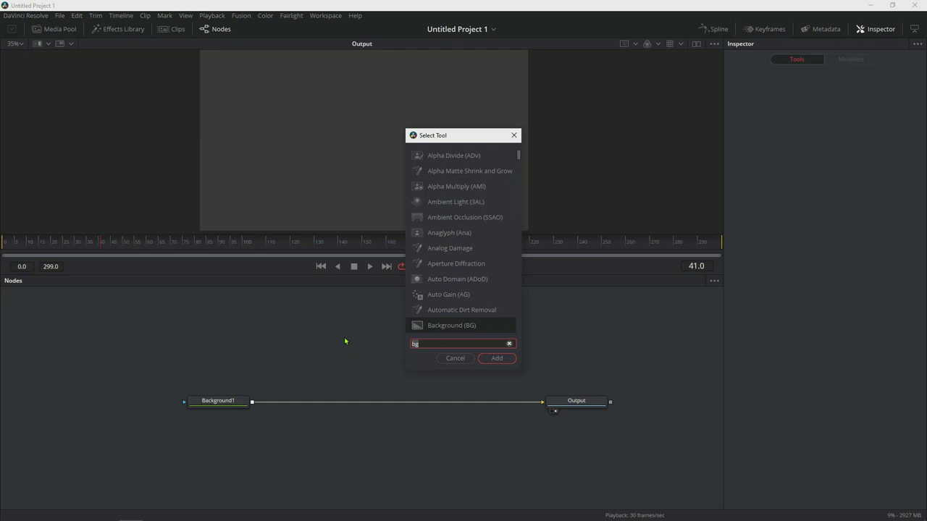
left_click(509, 358)
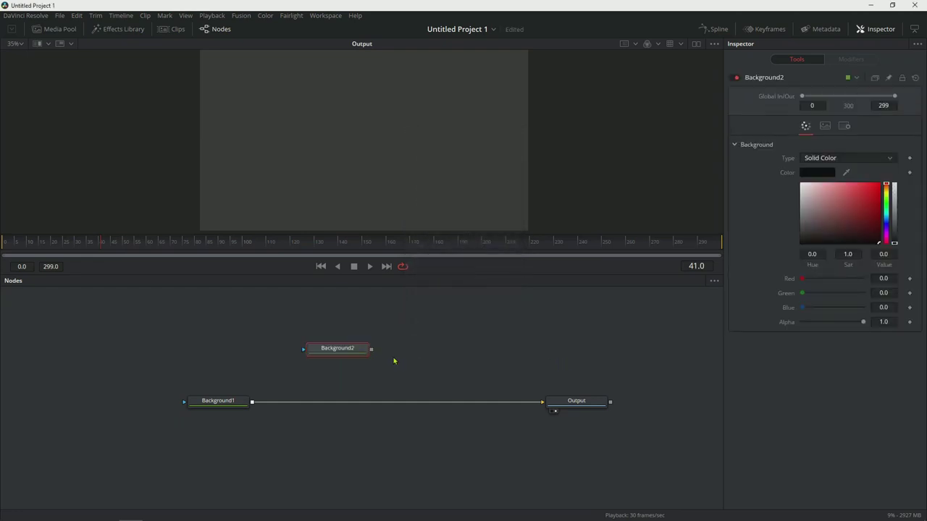
left_click(427, 360)
Step: Add a Rectangle1 mask node and place it above Background2
key("shift+space")
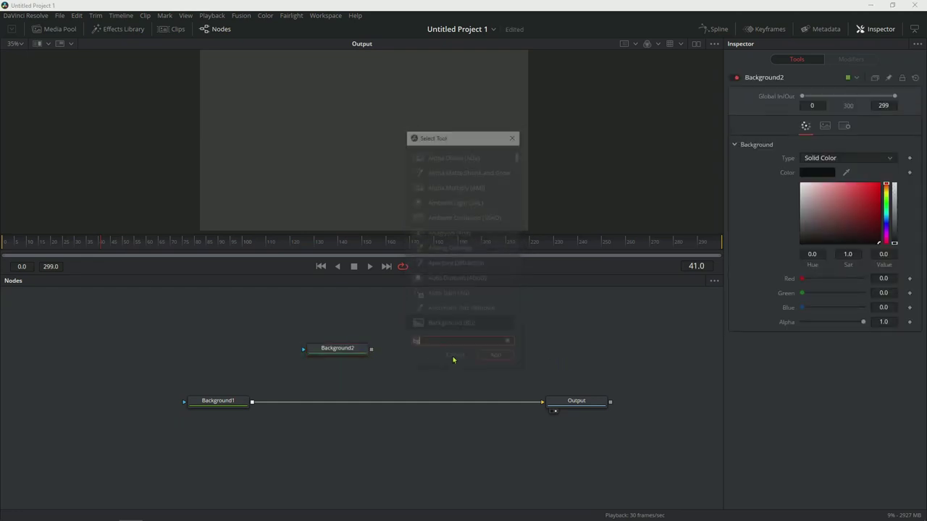
type("rct")
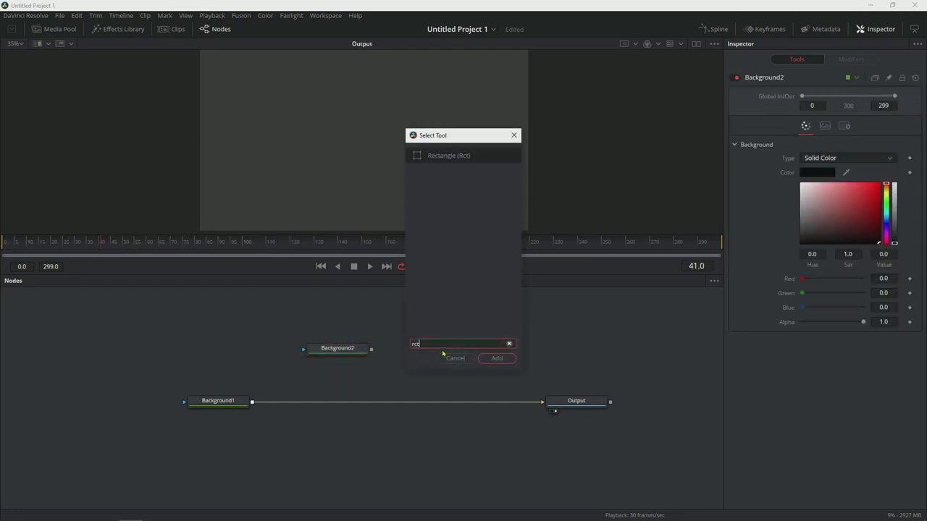
left_click(498, 359)
left_click_drag(422, 346, 305, 354)
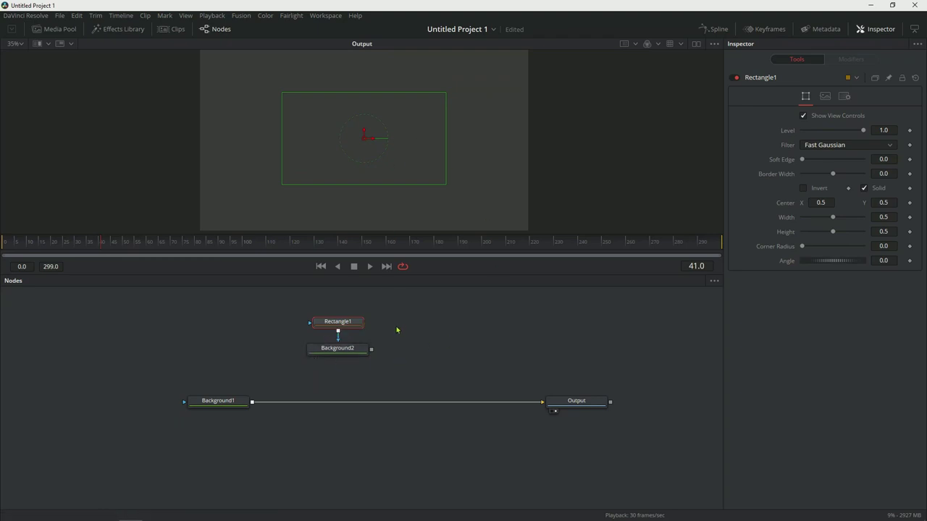
left_click(455, 361)
Step: Add a Merge node to the comp through the tool search
key("shift+space")
type("rct")
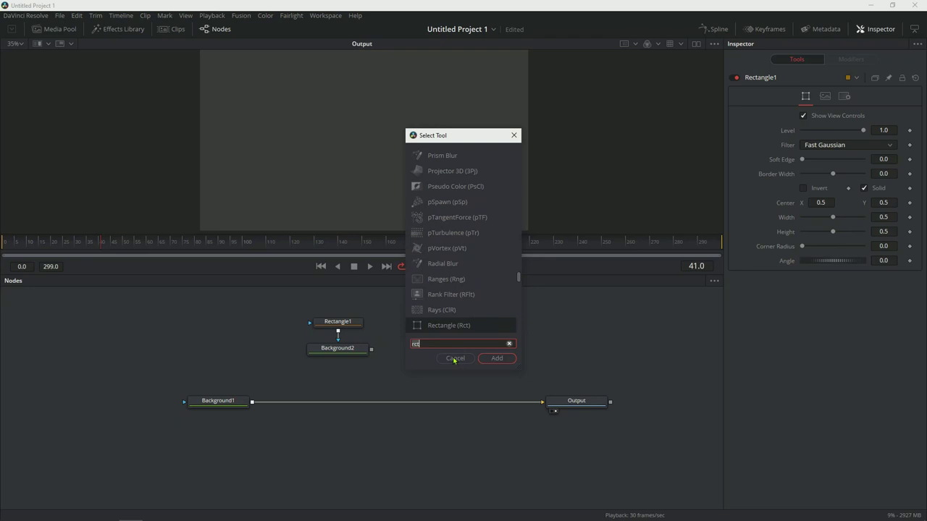
key("BackSpace")
key("BackSpace")
key("BackSpace")
type("merge")
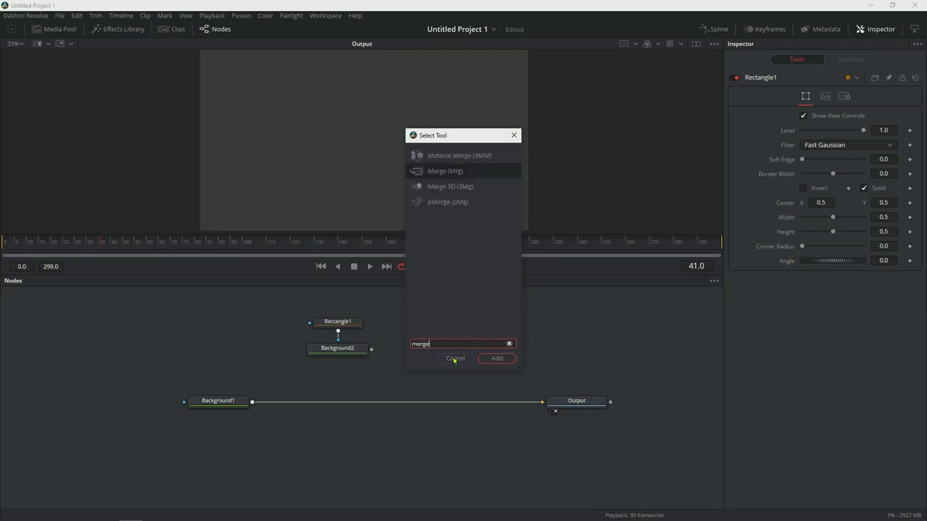
key("Return")
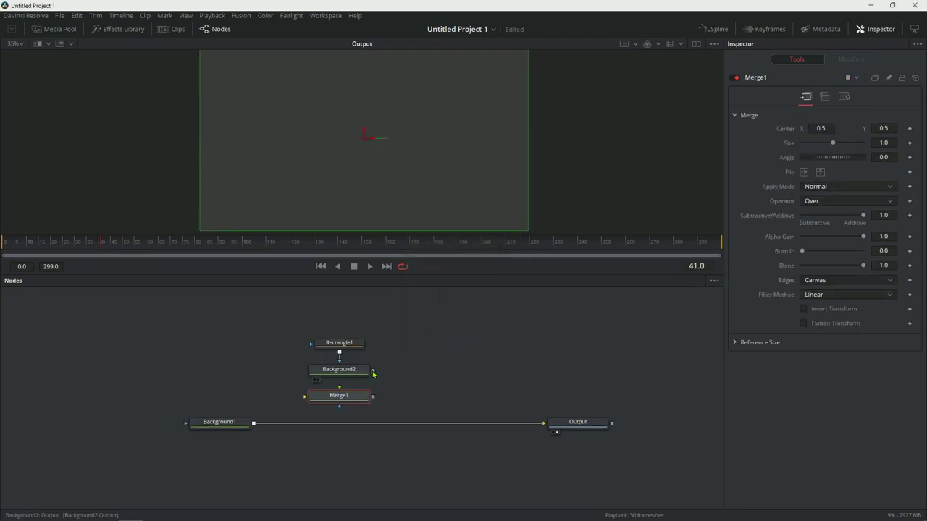
Step: Wire Background2 as Merge1's foreground and Background1 as its background, with Merge1 feeding Output
left_click_drag(373, 373, 343, 395)
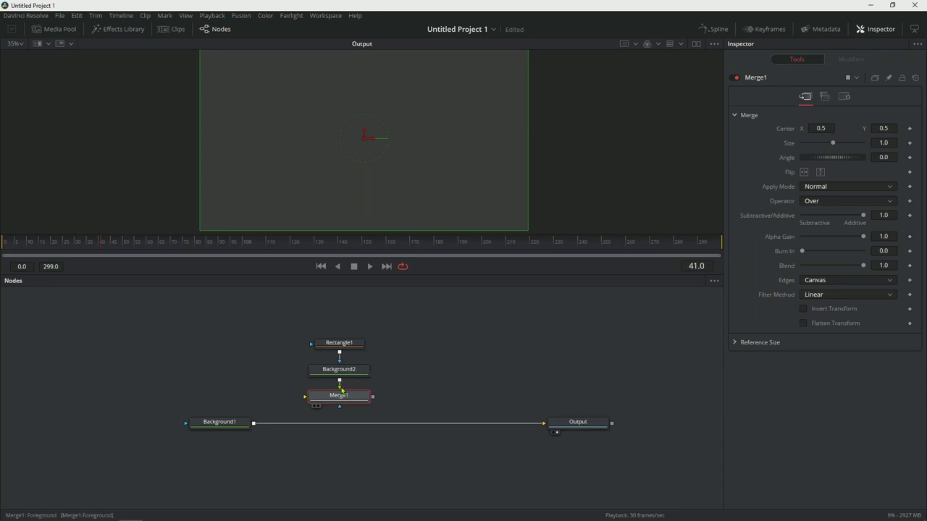
left_click_drag(543, 426, 294, 407)
left_click_drag(217, 422, 217, 396)
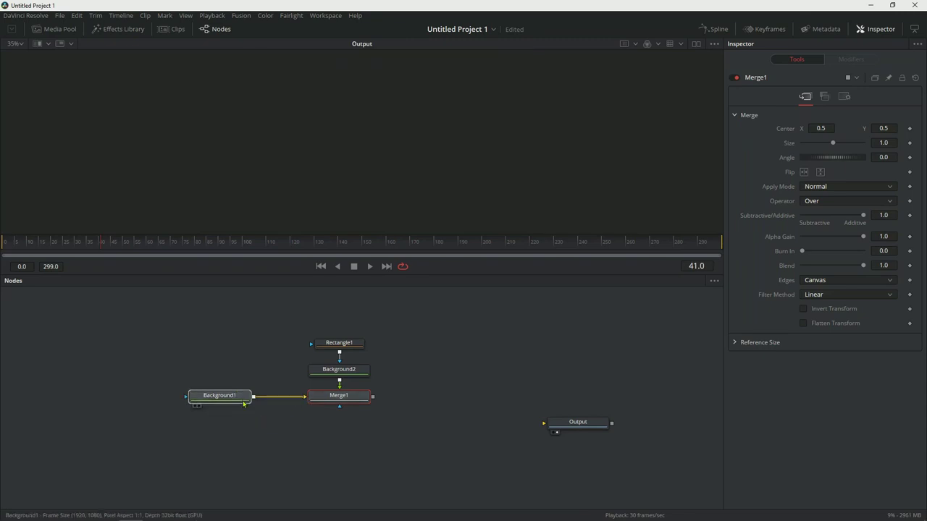
left_click_drag(557, 425, 439, 399)
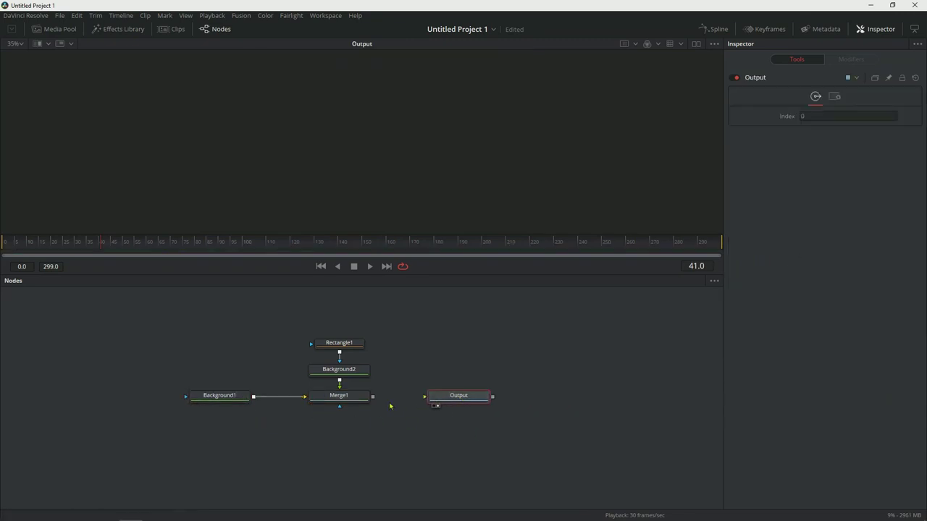
left_click_drag(373, 397, 439, 401)
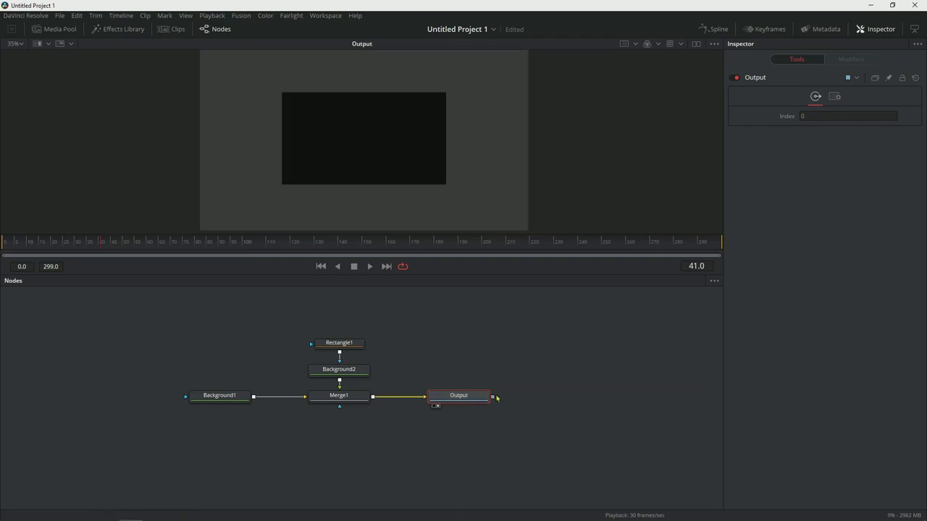
Step: Color Background2 yellow-green, then box-select Rectangle1, Background2 and Merge1
left_click(346, 370)
left_click_drag(887, 202, 857, 189)
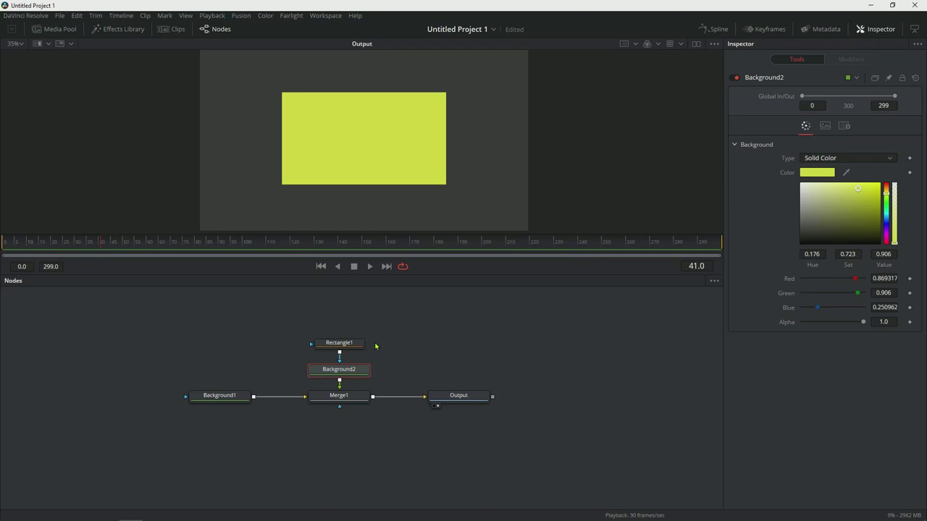
left_click_drag(377, 347, 322, 406)
Step: Delete the three selected nodes and auto-merge a new Background2 onto Background1's output
key("Delete")
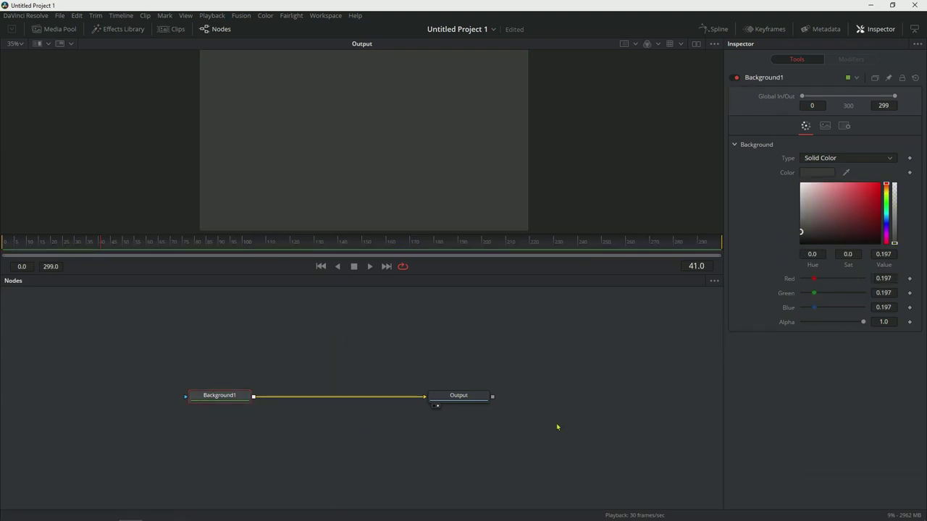
left_click(320, 358)
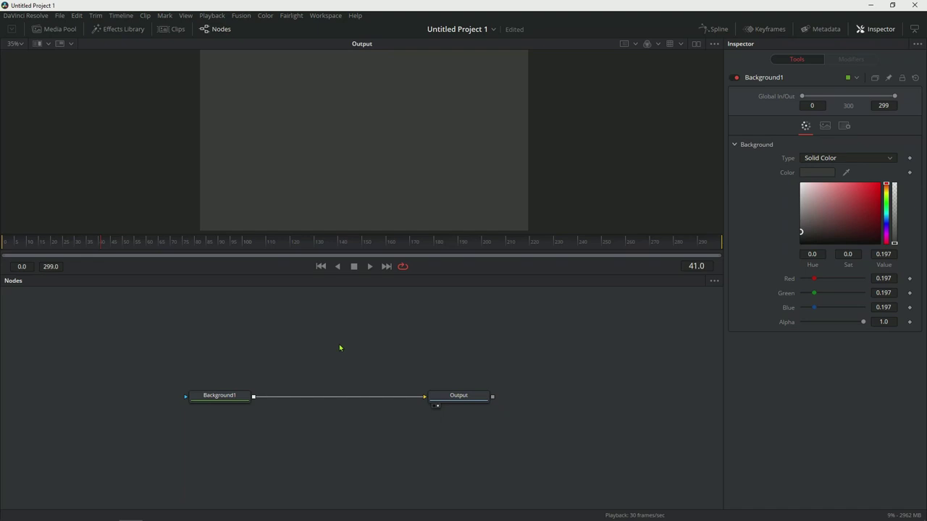
key("shift+space")
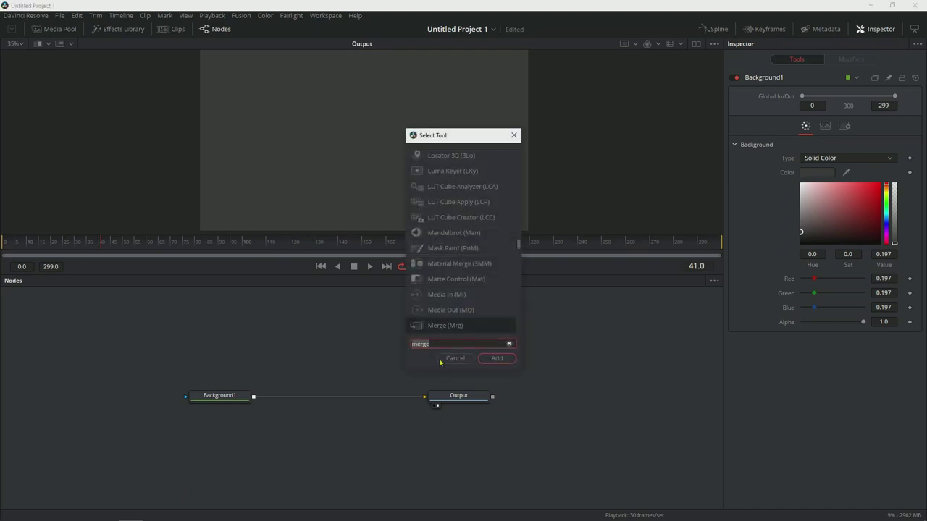
type("bg")
left_click(491, 359)
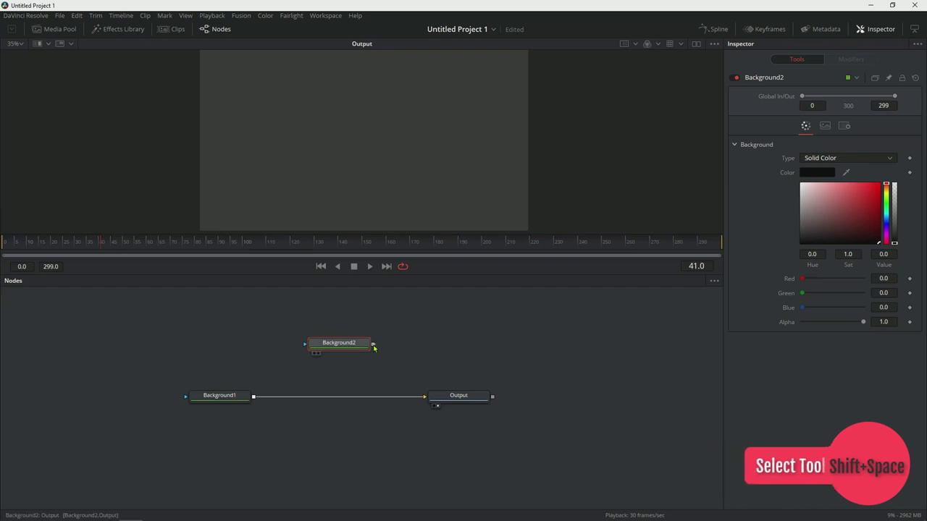
left_click_drag(373, 345, 255, 402)
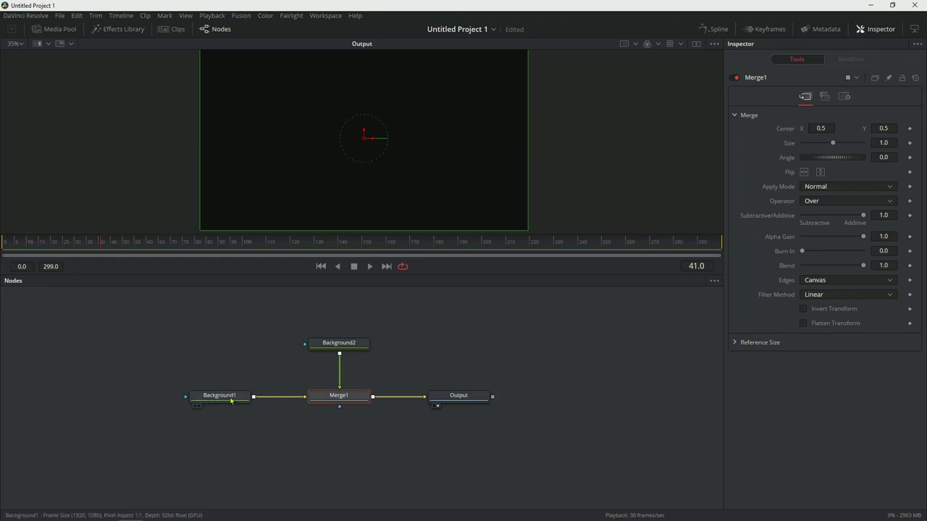
Step: Set Background2's color to lime in the Inspector
left_click(339, 344)
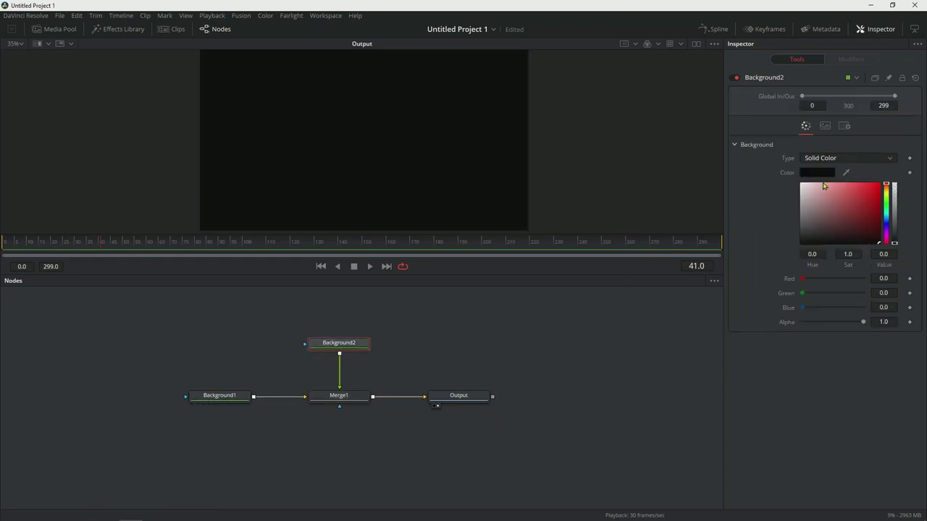
left_click(886, 194)
left_click_drag(863, 191, 853, 189)
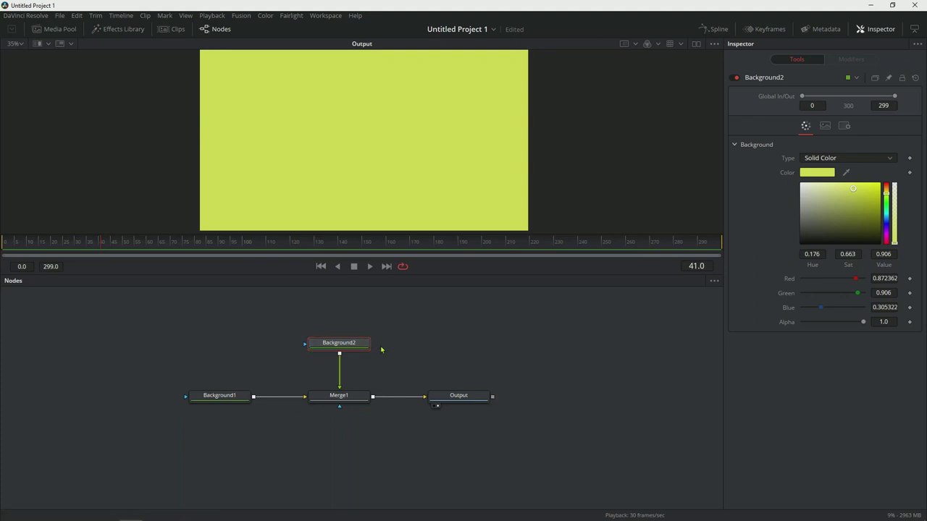
Step: Add a Rectangle mask above Background2
key("shift+space")
type("rct")
key("Return")
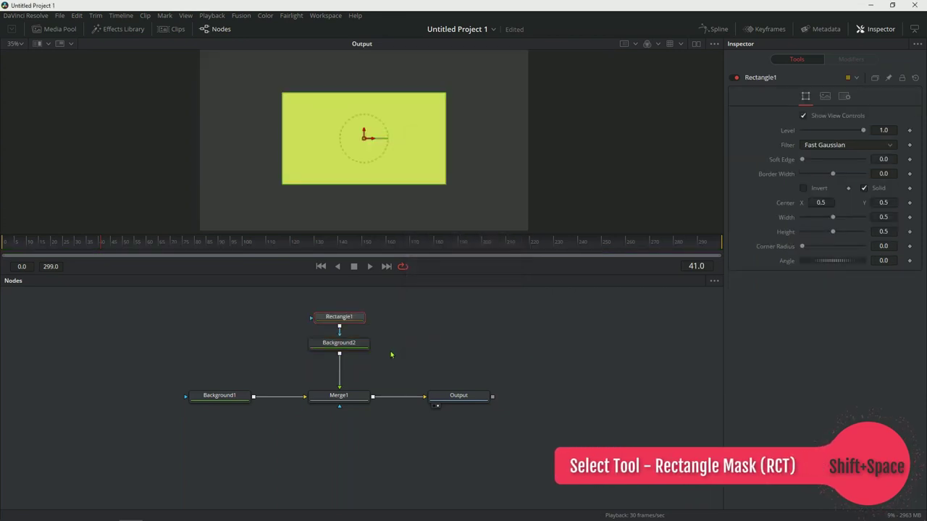
mouse_move(340, 345)
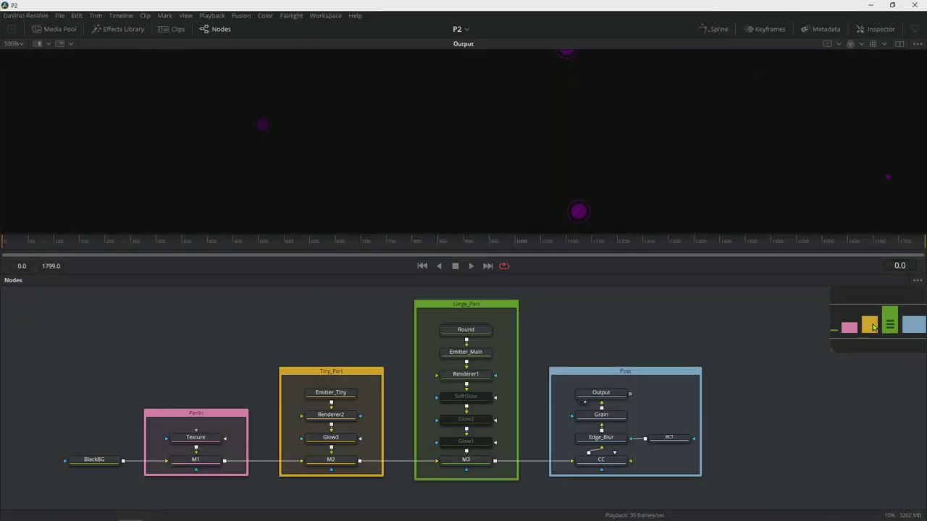
Step: Enlarge the node navigator slightly, then hide it with V
key("v")
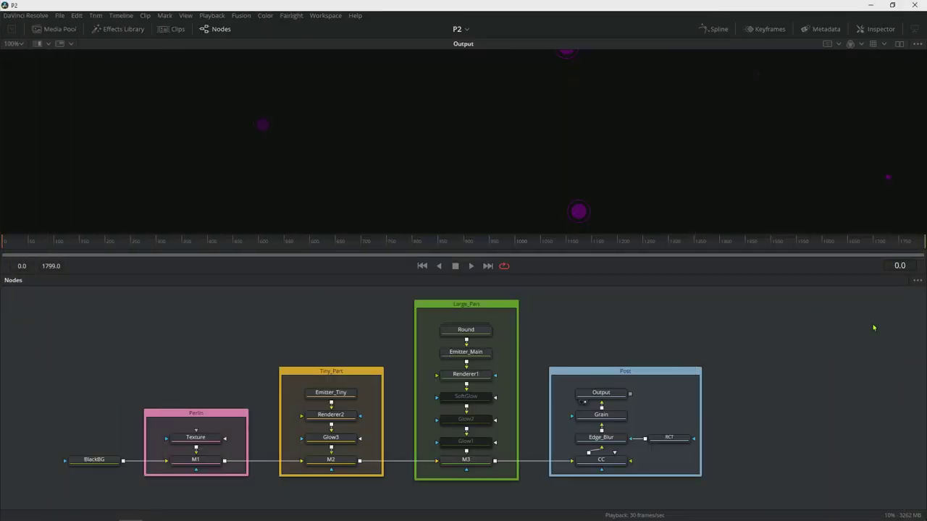
key("v")
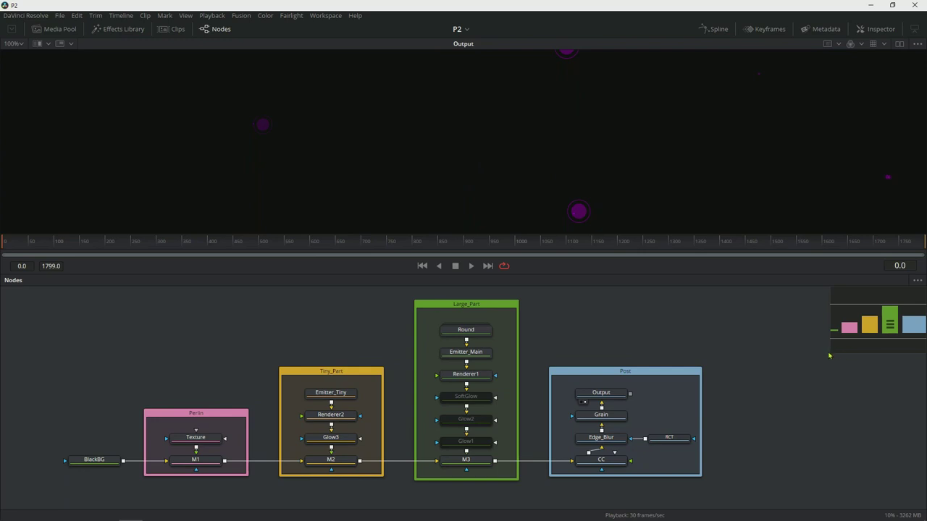
left_click_drag(831, 351, 819, 374)
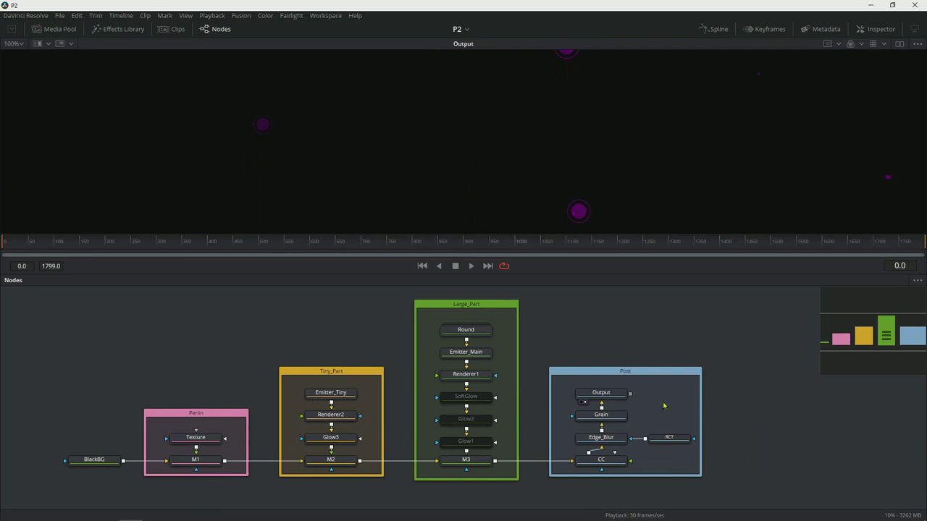
key("v")
Step: Zoom and pan the node graph until the group and node names are readable
scroll(579, 395, "down", 3)
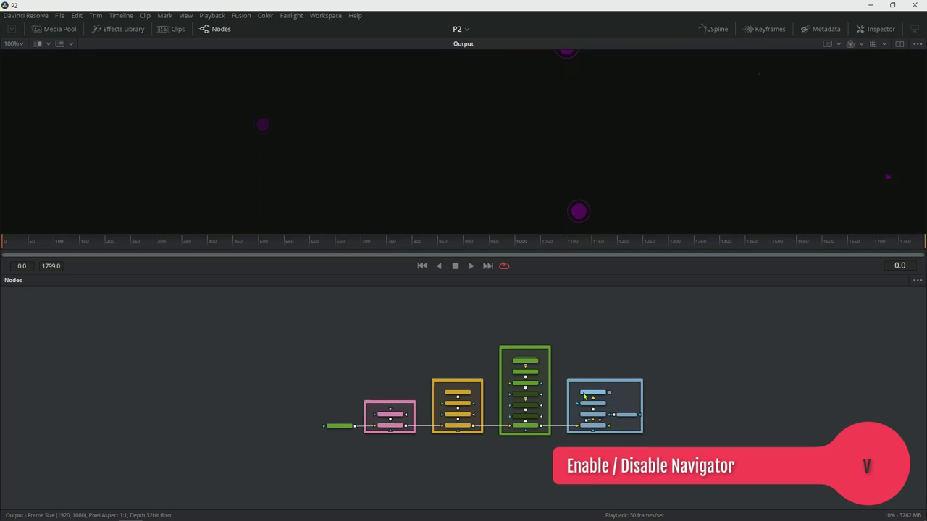
scroll(584, 396, "down", 3)
scroll(580, 399, "up", 8)
scroll(581, 399, "down", 5)
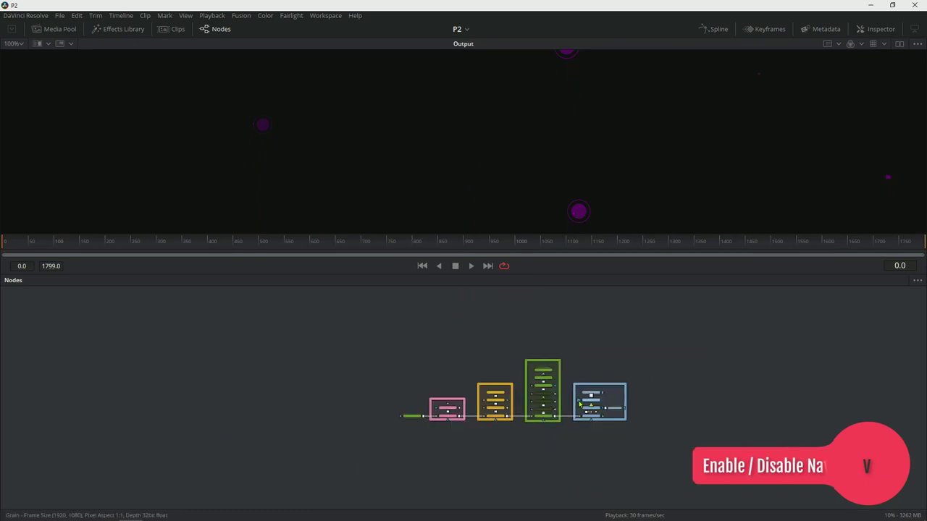
left_click_drag(507, 403, 396, 411)
scroll(501, 373, "up", 5)
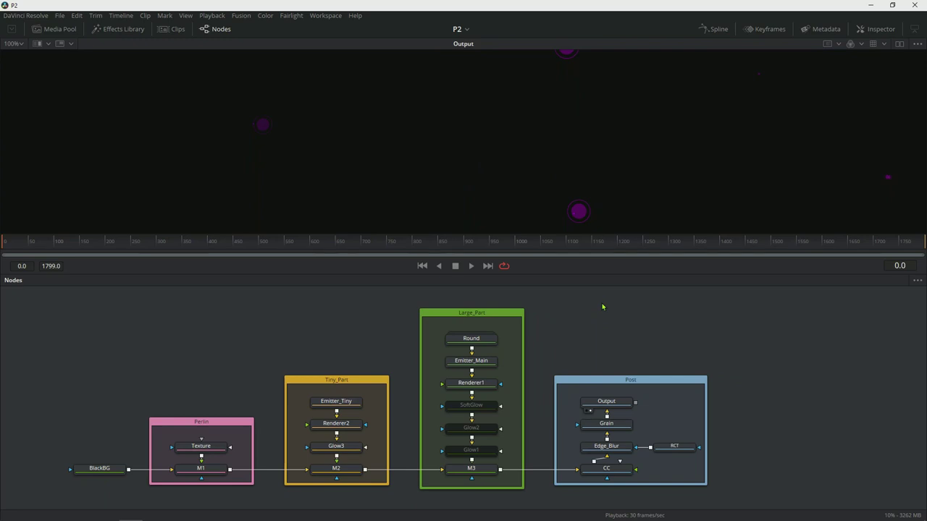
Step: Show the Flow page of Fusion > Fusion Settings, where the navigator is set to Off
left_click(241, 15)
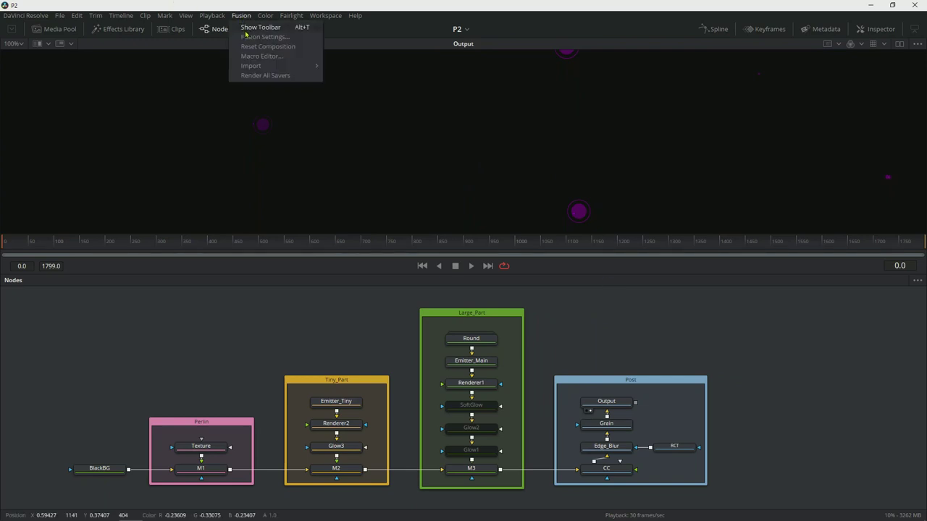
left_click(250, 36)
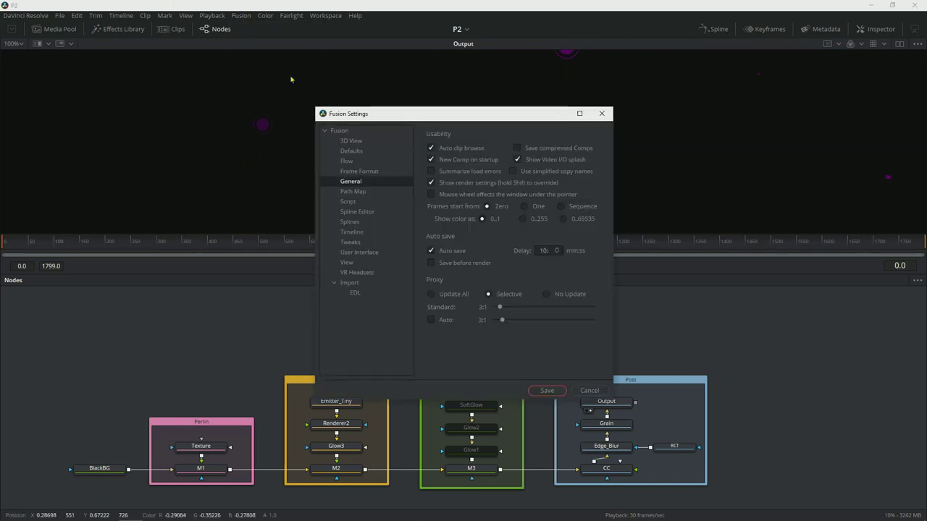
left_click(344, 161)
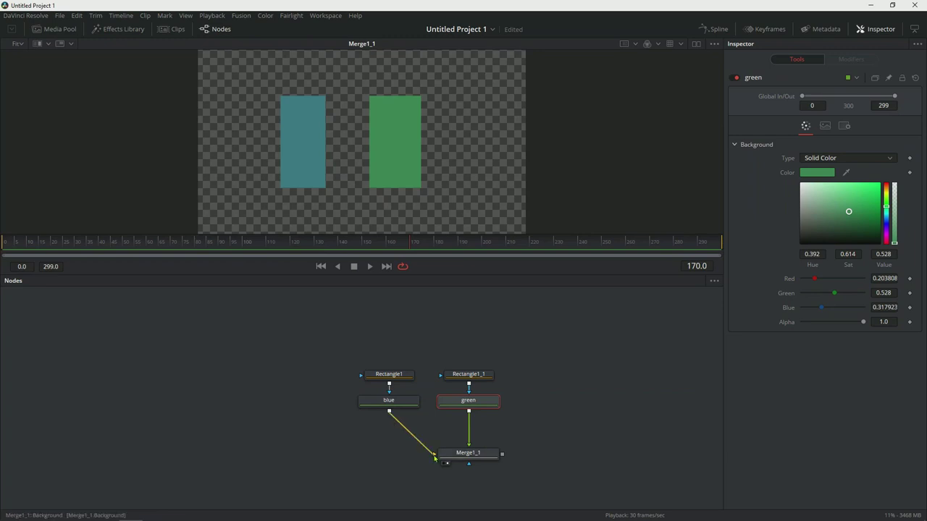
Step: Move the green Rectangle1_1 left, then swap Merge1_1's inputs with Ctrl+T
mouse_move(444, 461)
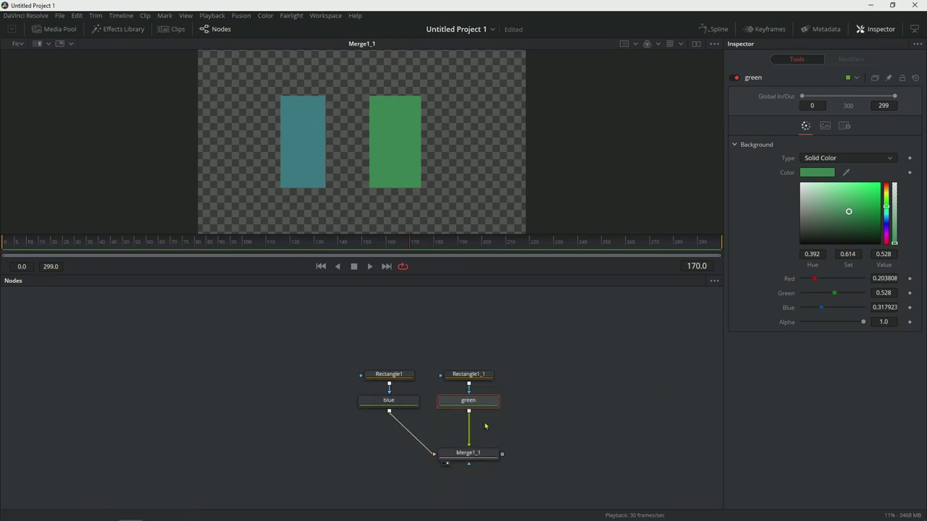
mouse_move(476, 375)
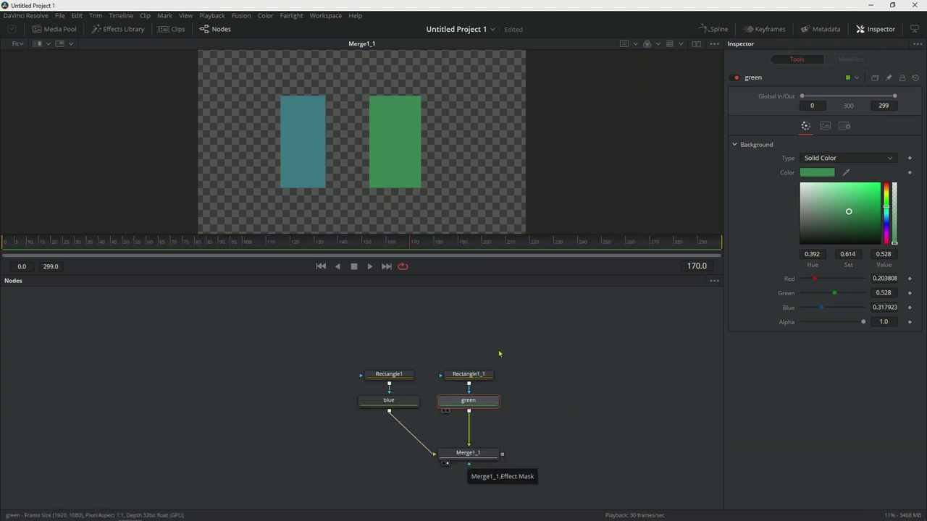
left_click(484, 375)
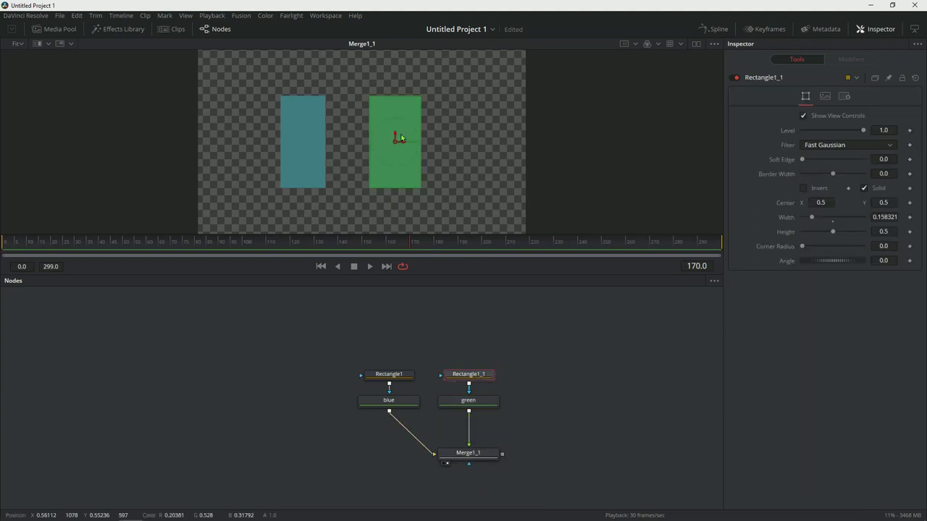
mouse_move(403, 144)
left_mouse_down()
mouse_move(328, 145)
mouse_move(392, 151)
left_mouse_up()
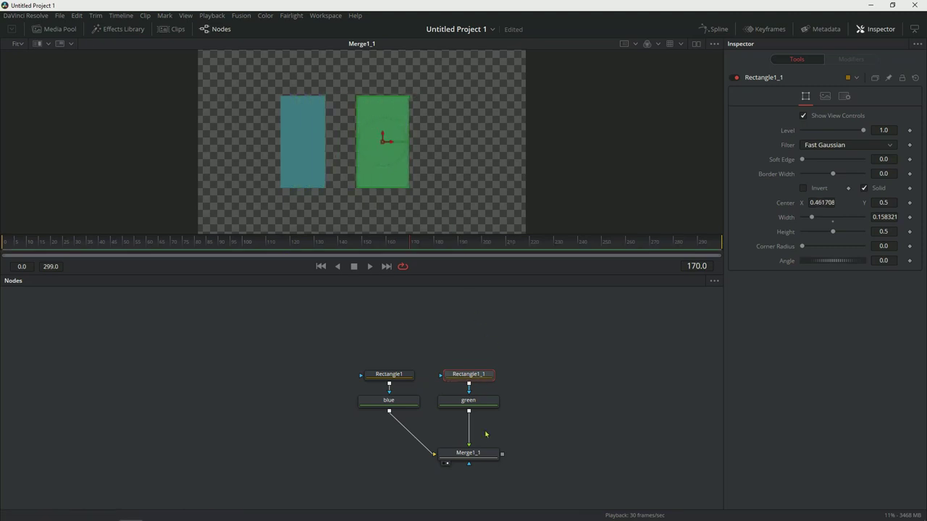
left_click(484, 454)
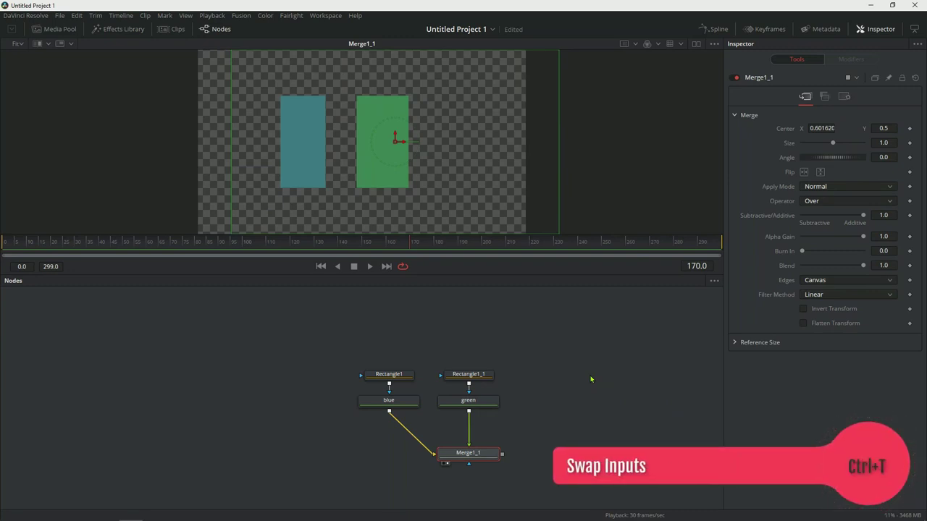
key("ctrl+t")
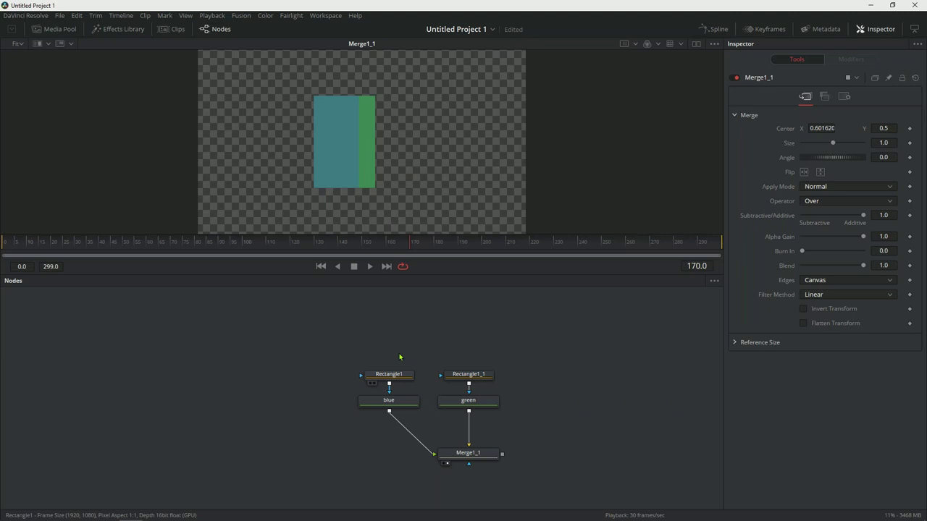
Step: Shift the blue Rectangle1 farther left, then unplug the green node from Merge1_1
left_click(389, 374)
left_click_drag(346, 141, 321, 144)
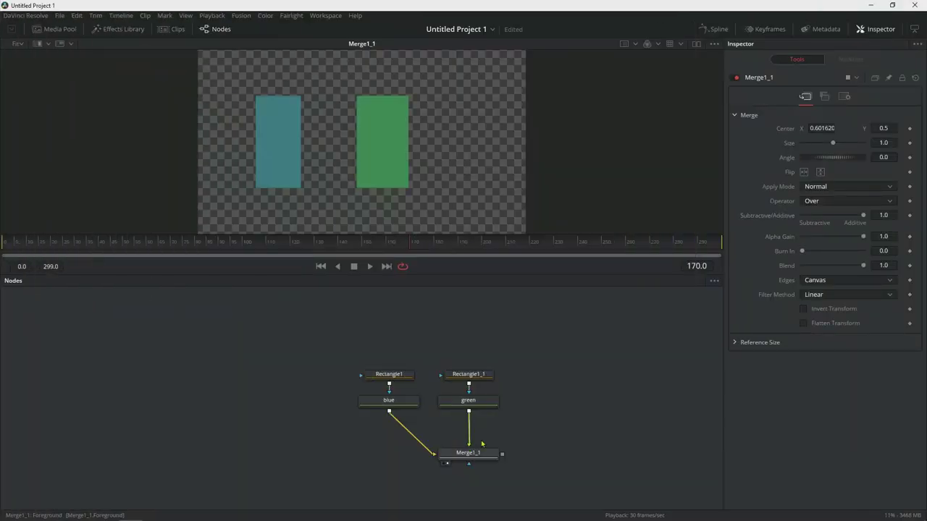
left_click_drag(470, 450, 492, 427)
Step: Unplug the blue wire, then connect blue as Merge1_1's Background and green as its foreground
left_click_drag(435, 454, 410, 463)
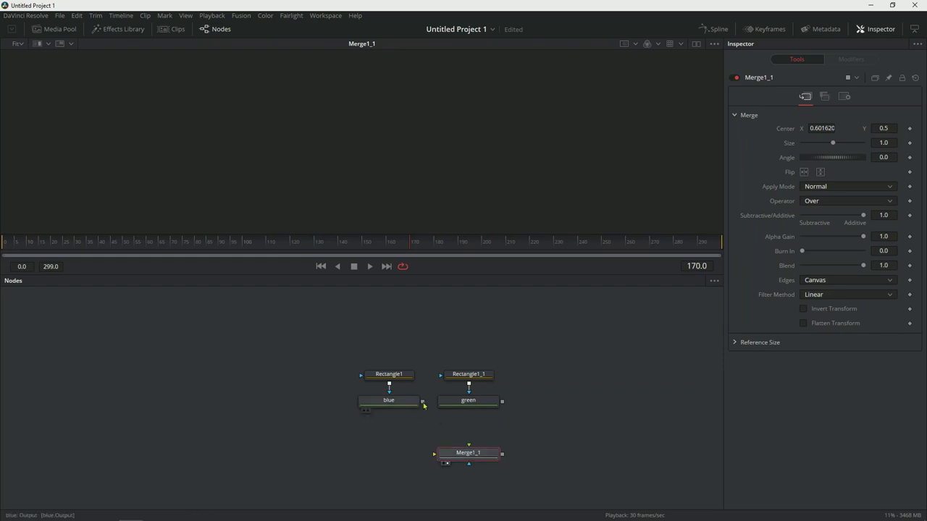
left_click_drag(423, 406, 406, 459)
scroll(434, 391, "down", 1)
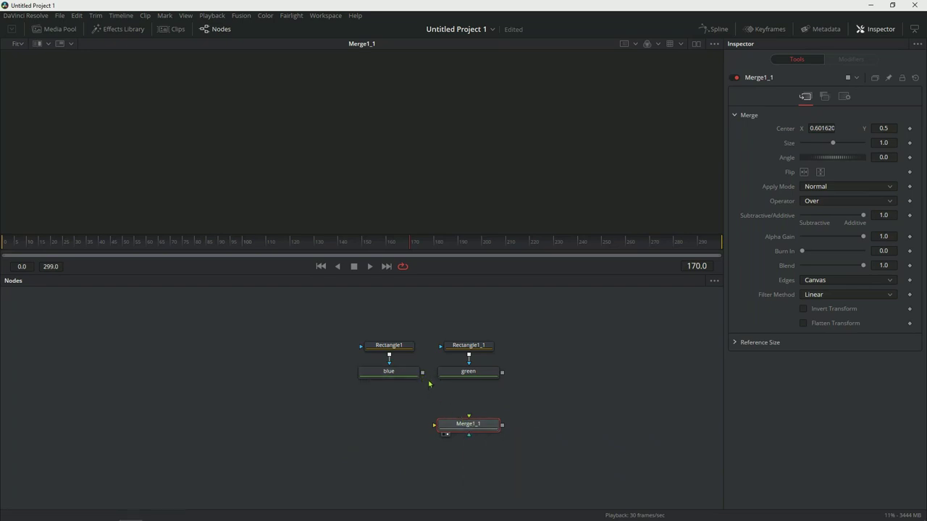
left_click_drag(424, 375, 454, 433)
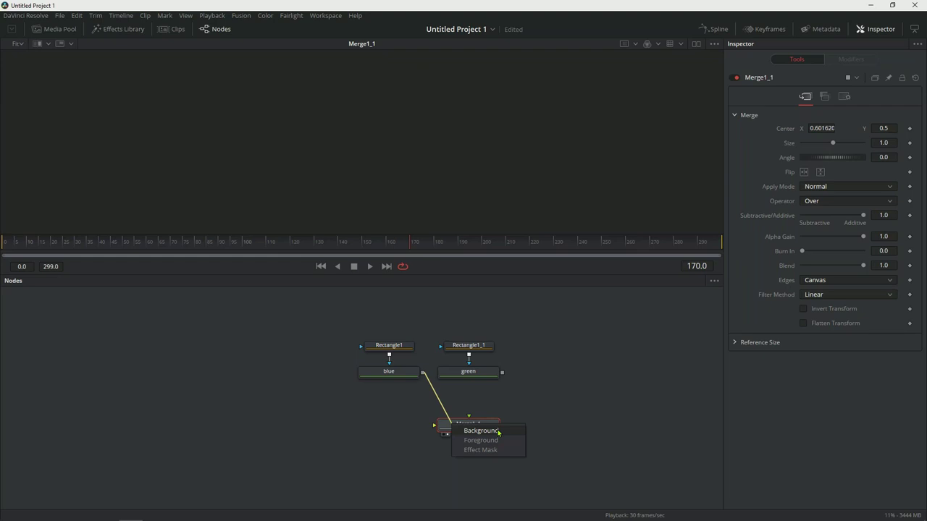
left_click(482, 431)
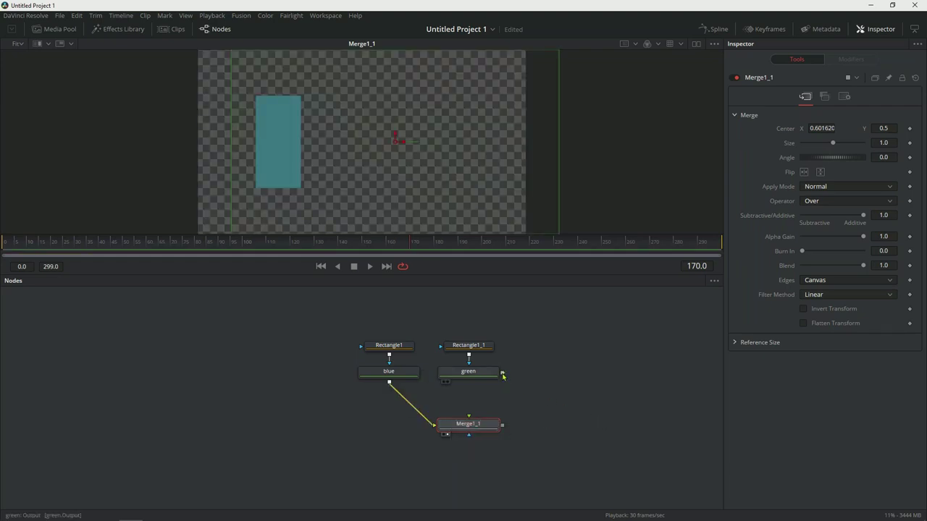
left_click_drag(503, 375, 515, 443)
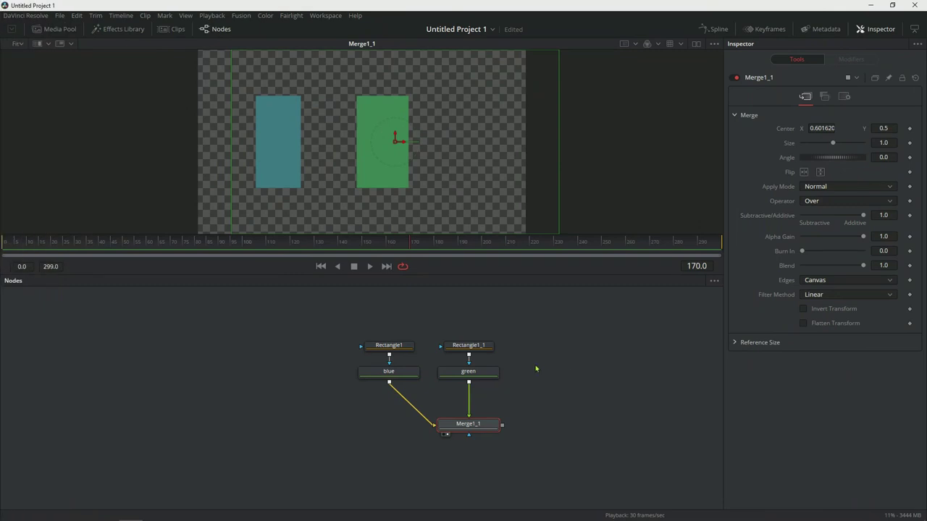
Step: Resize Rectangle1_1 to 0.2526 width and 0.4895 height, and rotate it to about -2.04 degrees
left_click(484, 347)
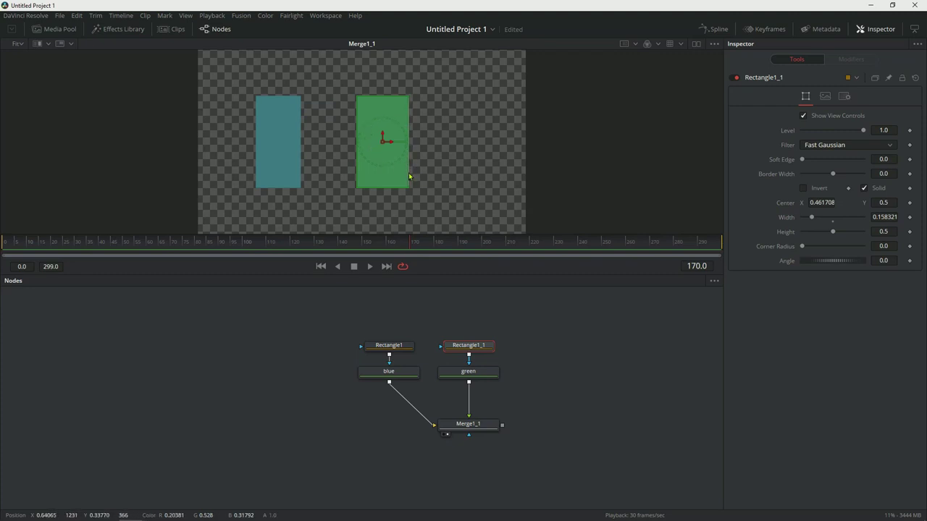
mouse_move(410, 176)
left_mouse_down()
mouse_move(438, 178)
mouse_move(425, 176)
left_mouse_up()
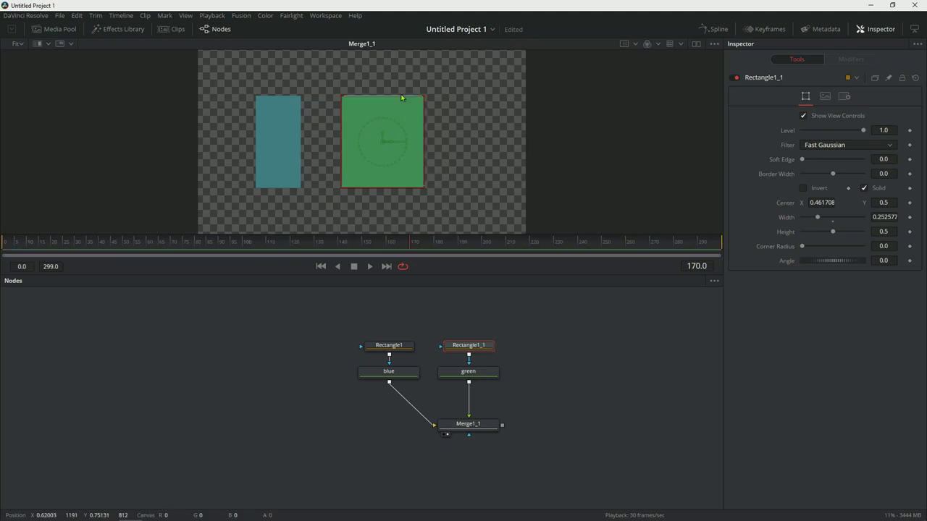
left_click_drag(406, 95, 403, 99)
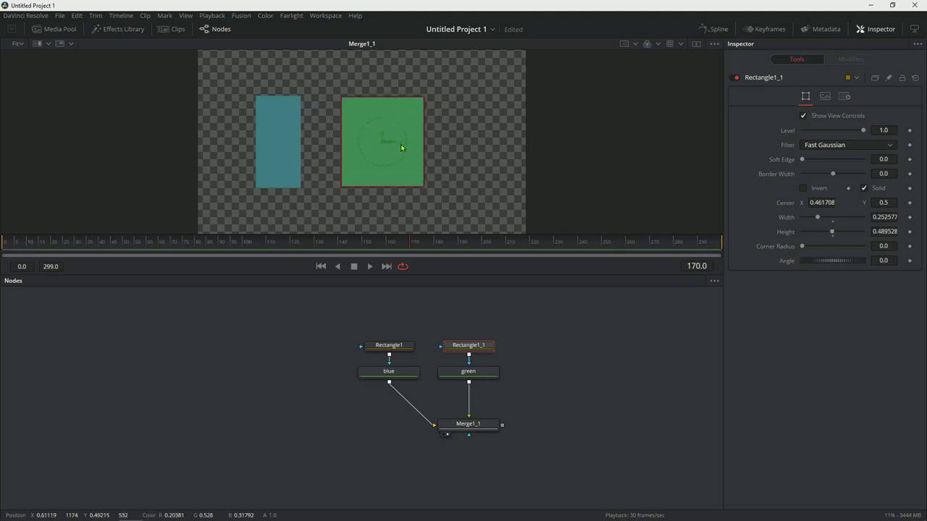
left_click_drag(404, 135, 385, 142)
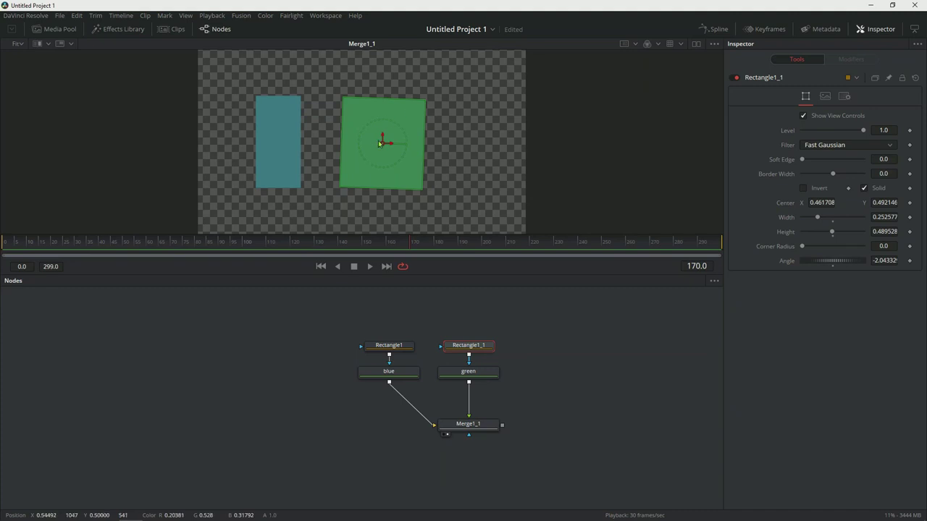
Step: Toggle Show Controls off and on in the viewer menu, then hide view controls with Ctrl+K
left_click(714, 44)
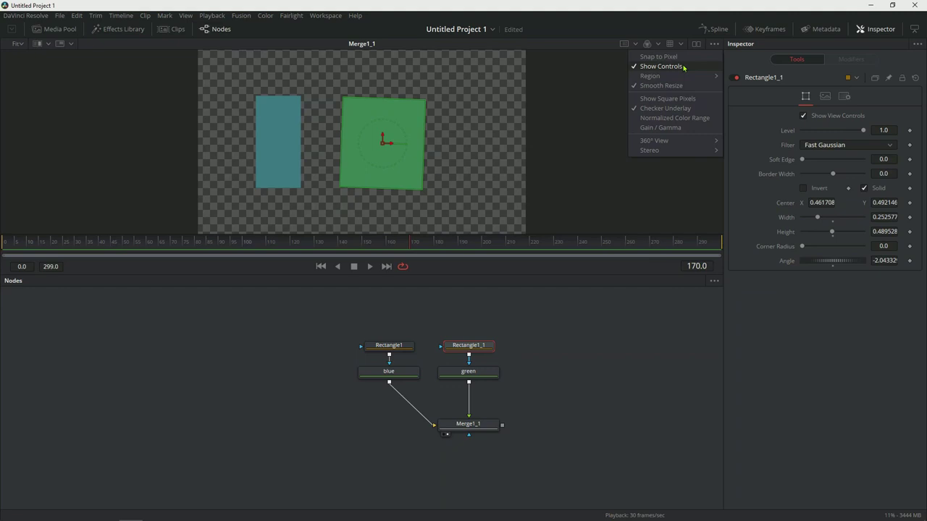
left_click(683, 67)
left_click(714, 44)
left_click(698, 67)
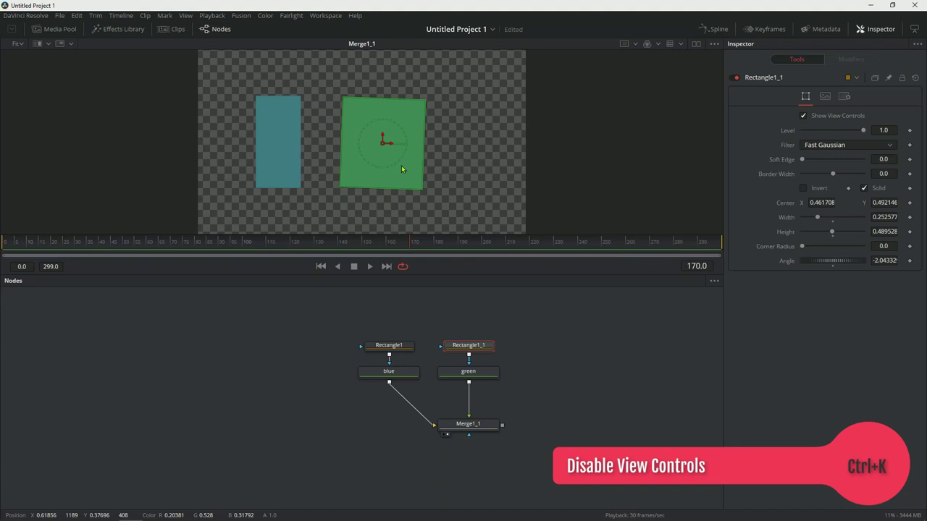
key("ctrl+k")
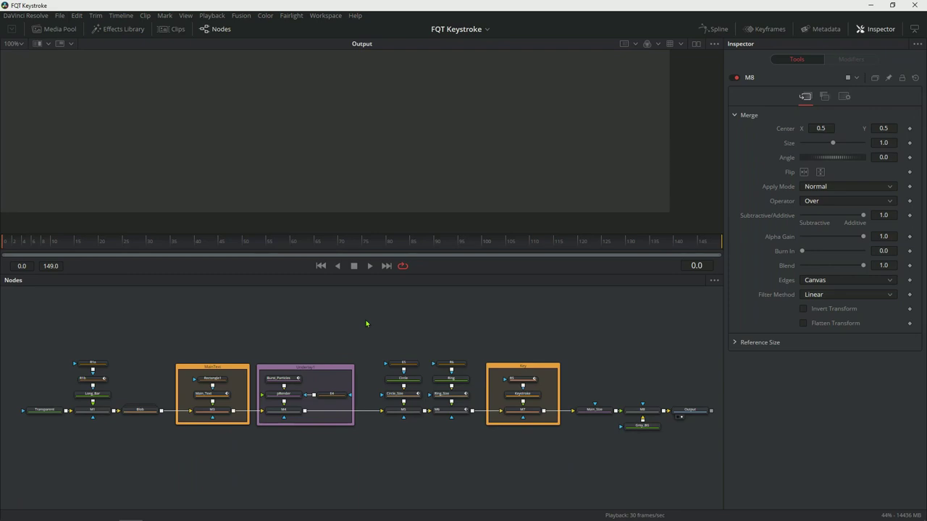
Step: Play the Keystroke comp, select its nodes, and bring up the Key group's Macro > Create Macro menu
key("space")
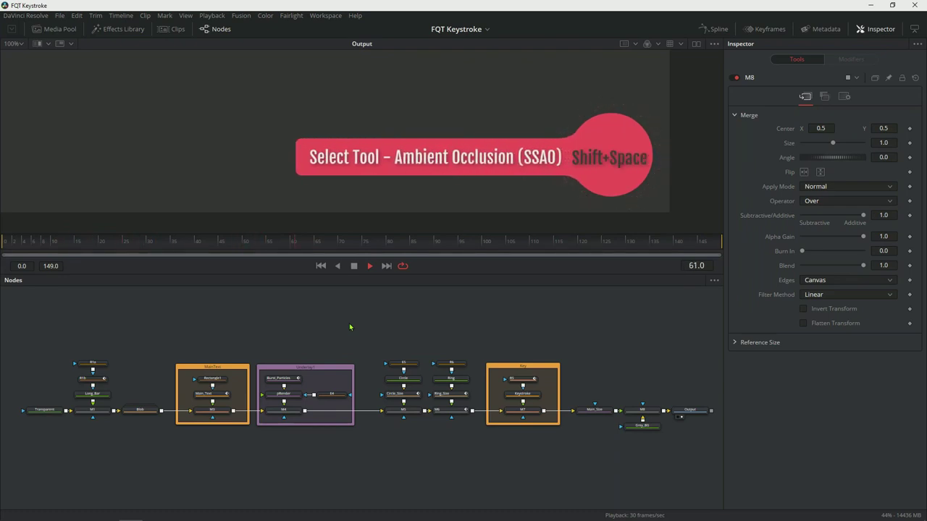
key("ctrl+a")
left_click_drag(27, 321, 633, 467)
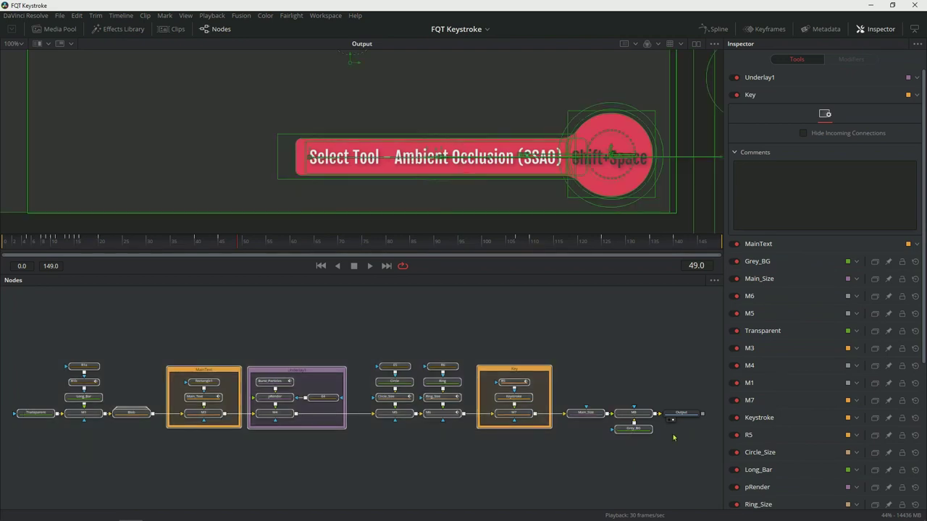
left_click(543, 372)
right_click(544, 371)
mouse_move(585, 454)
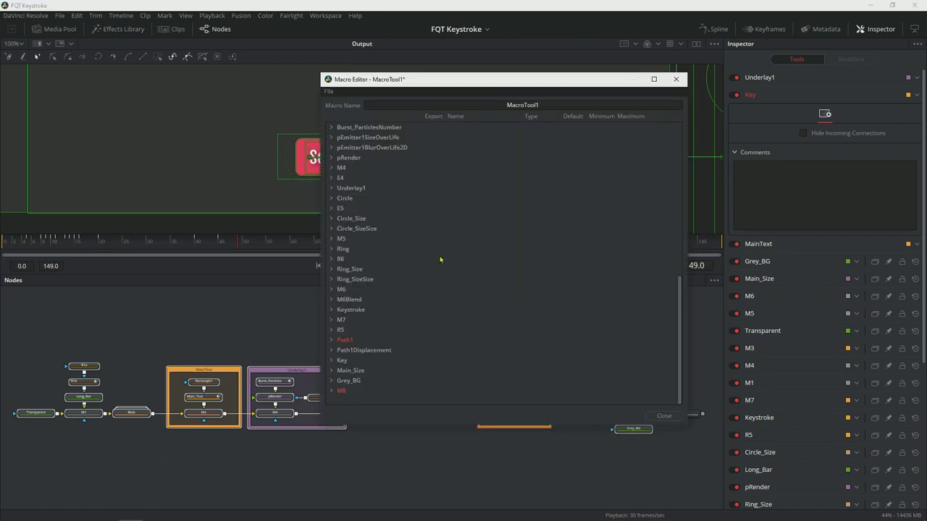
Step: Expand the Keystroke tool's inputs in the Macro Editor and review them
left_click(331, 309)
scroll(424, 320, "down", 4)
scroll(424, 320, "down", 1)
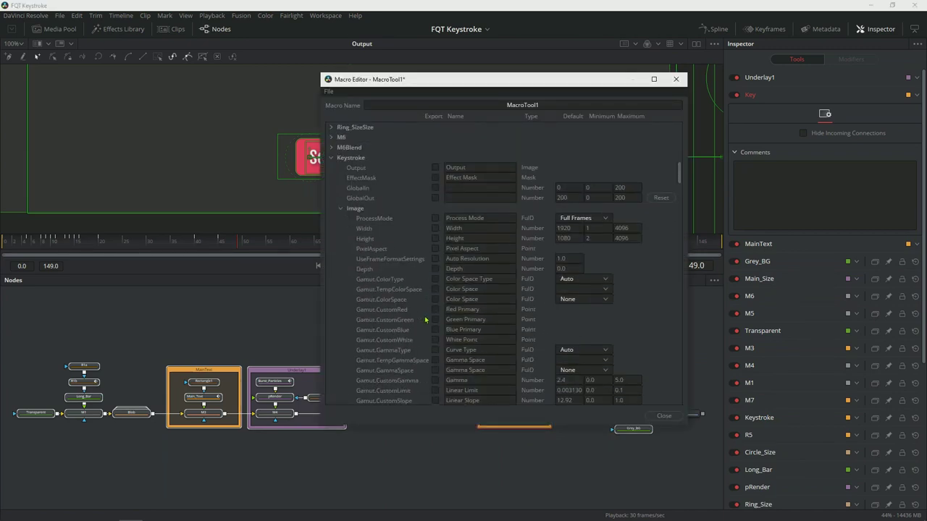
scroll(425, 319, "down", 15)
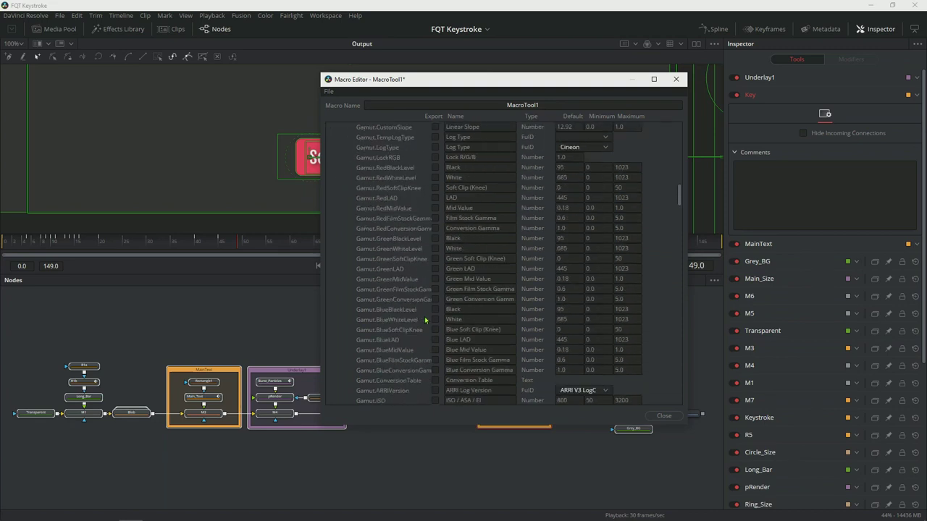
scroll(425, 319, "down", 4)
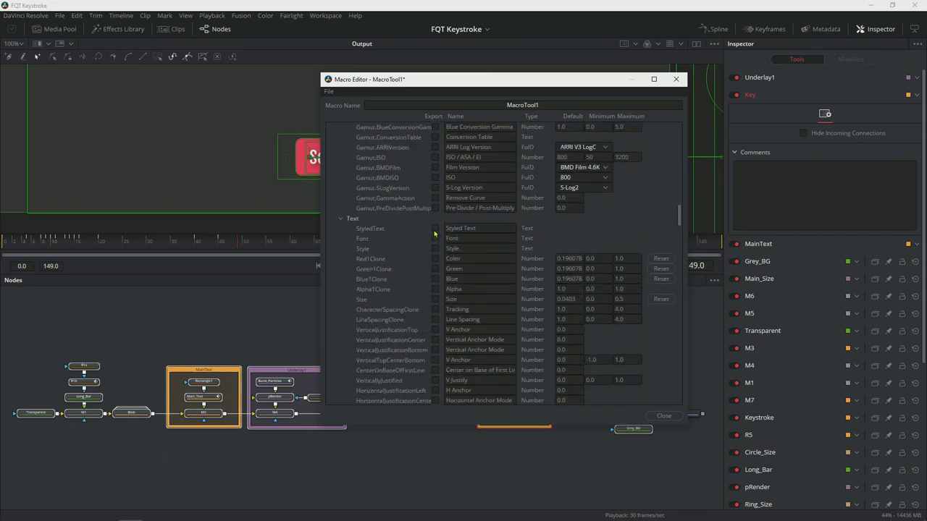
scroll(434, 291, "up", 20)
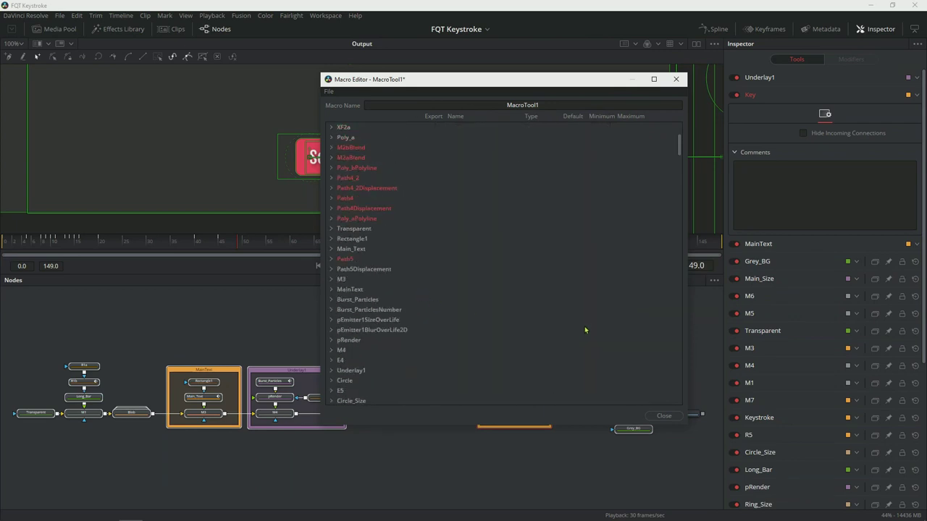
Step: Close the Macro Editor and save MacroTool1 as Keystroke.setting in the Macros folder
left_click(664, 415)
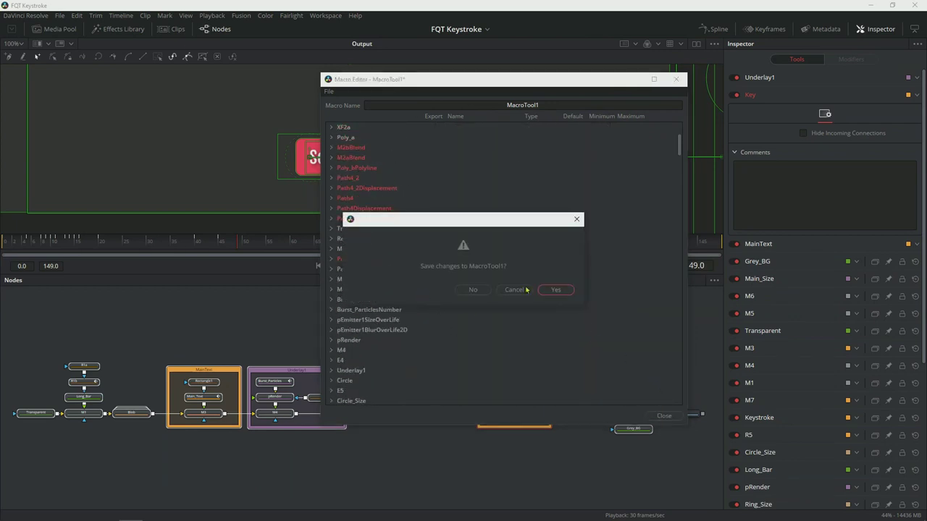
left_click(550, 291)
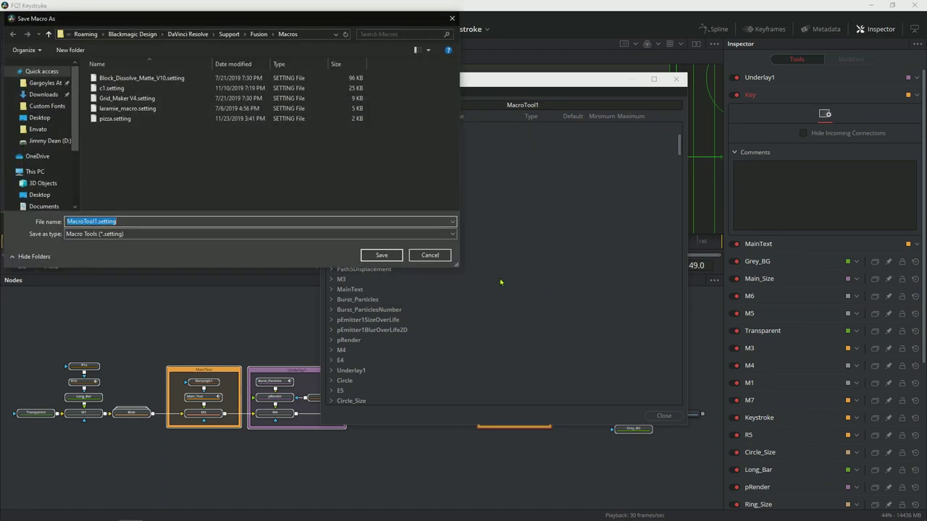
key("BackSpace")
key("BackSpace")
key("BackSpace")
key("BackSpace")
key("BackSpace")
key("BackSpace")
key("BackSpace")
key("BackSpace")
key("BackSpace")
key("BackSpace")
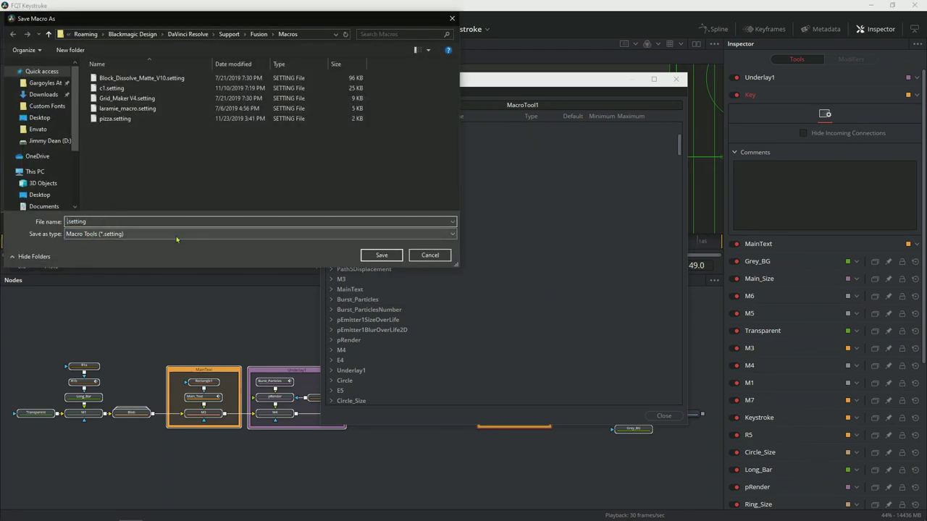
type("Keystroke")
left_click(382, 255)
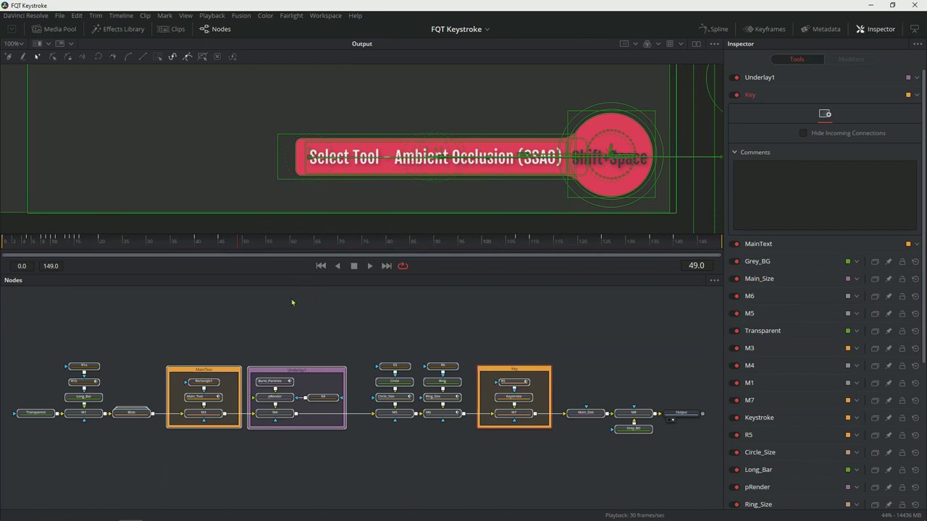
Step: Restart Resolve so the new macro loads, then drop a Fusion Composition onto Video 2
left_click(21, 16)
left_click(20, 76)
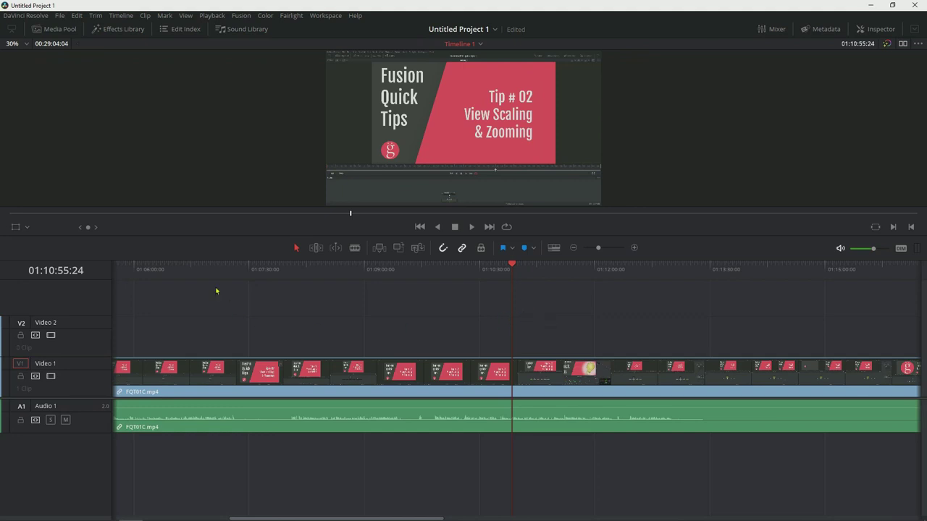
left_click(121, 29)
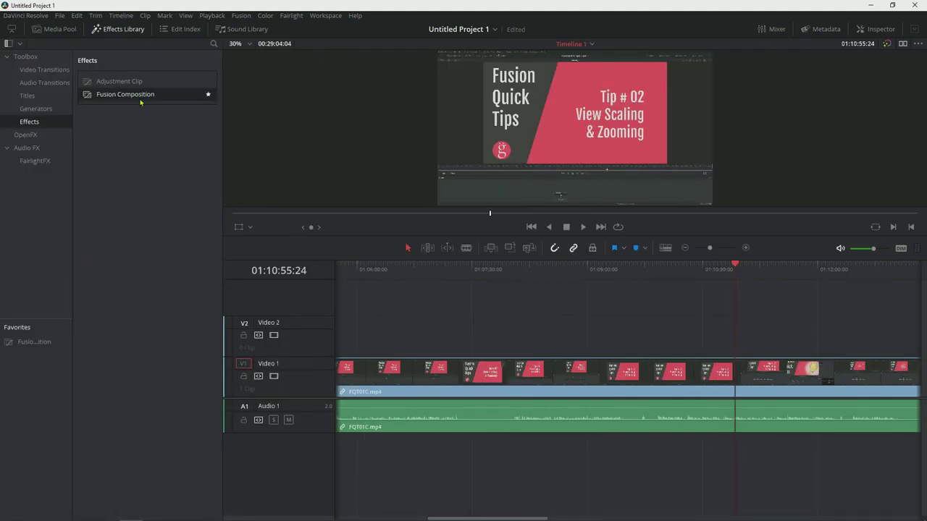
left_click_drag(140, 102, 603, 337)
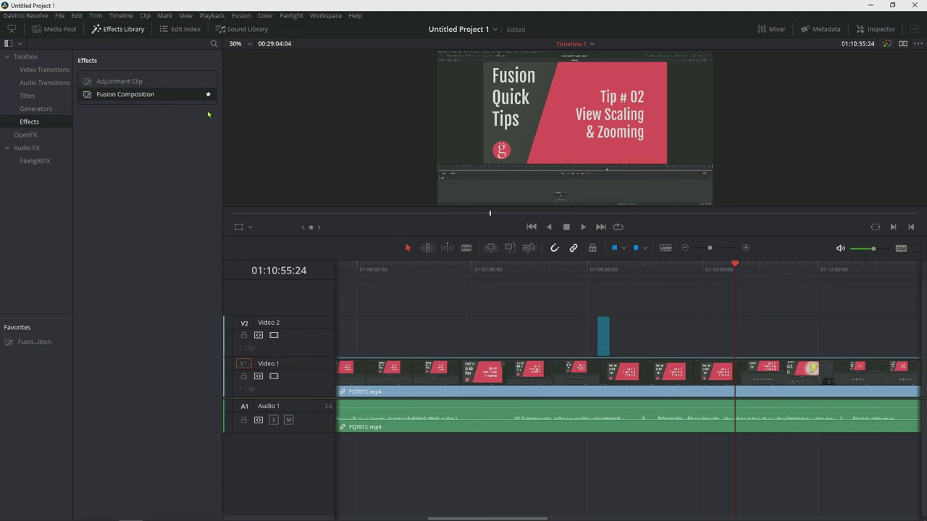
Step: Slide the Fusion Composition clip to about 01:10:30 and park the playhead on it
left_click(123, 29)
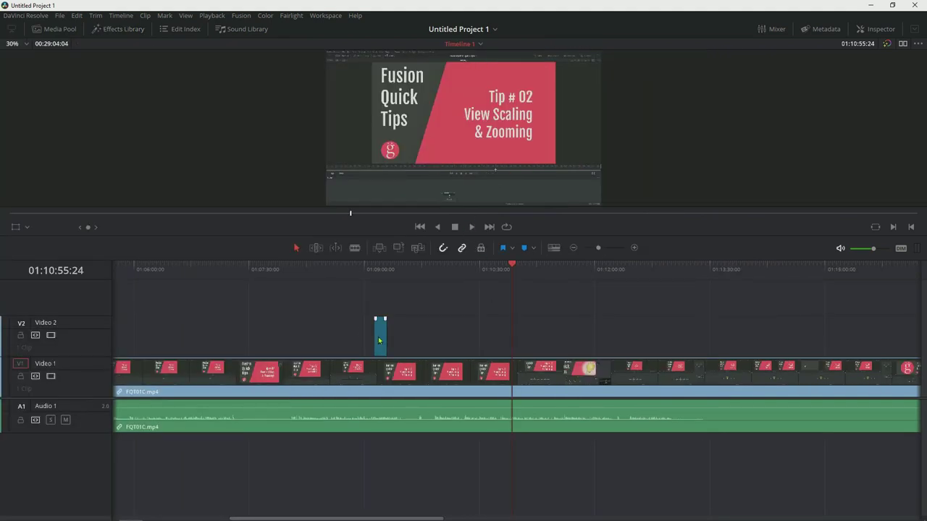
left_click_drag(379, 337, 507, 349)
left_click(504, 269)
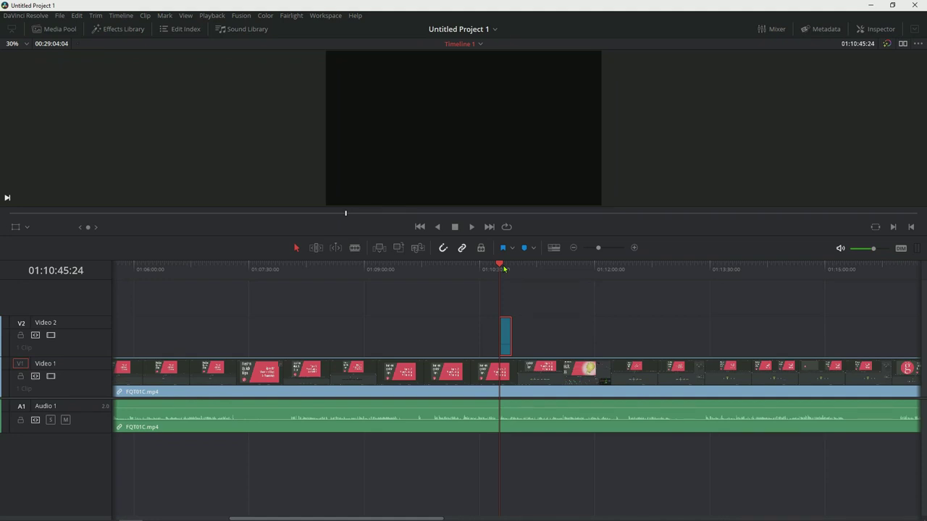
Step: Open the clip's Fusion composition and move the MediaOut1 node lower on the canvas
key("shift+5")
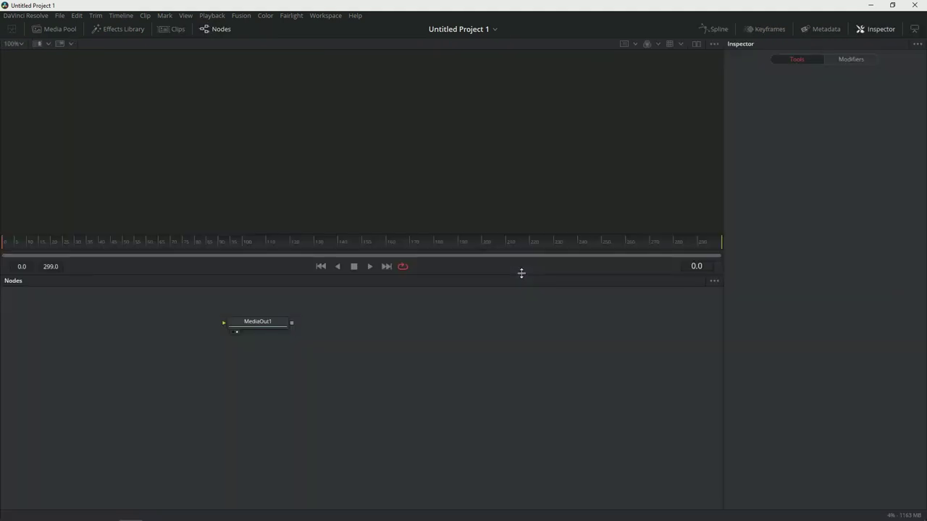
left_click_drag(239, 323, 437, 404)
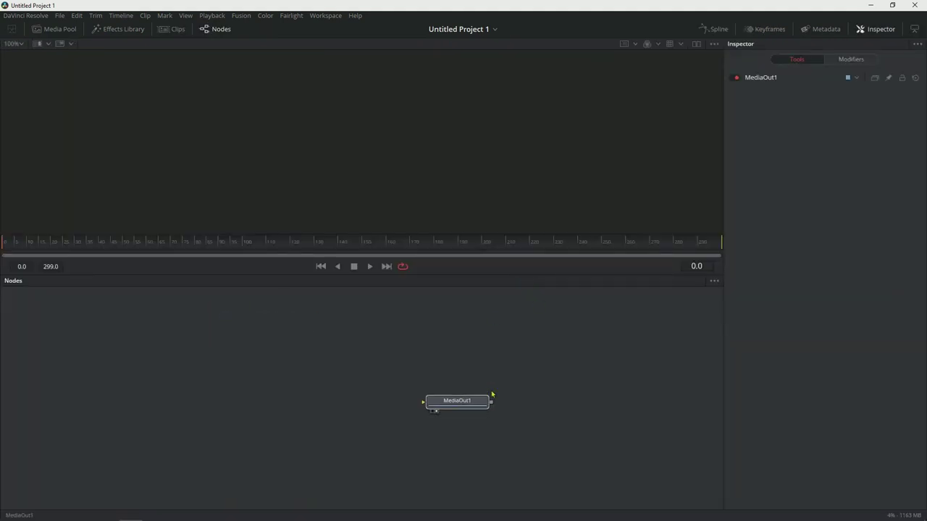
left_click(325, 417)
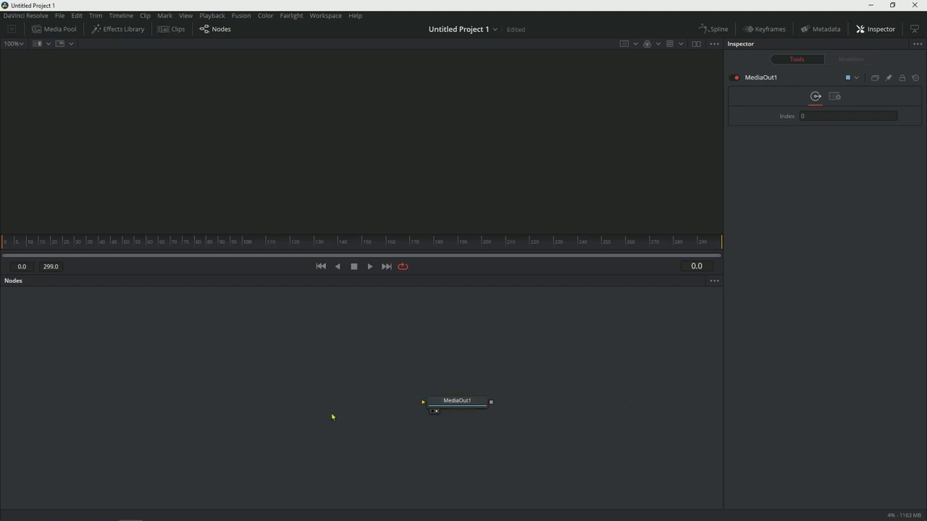
Step: Add the Keystroke macro from Macros as MacroTool1 and connect it to MediaOut1
right_click(312, 401)
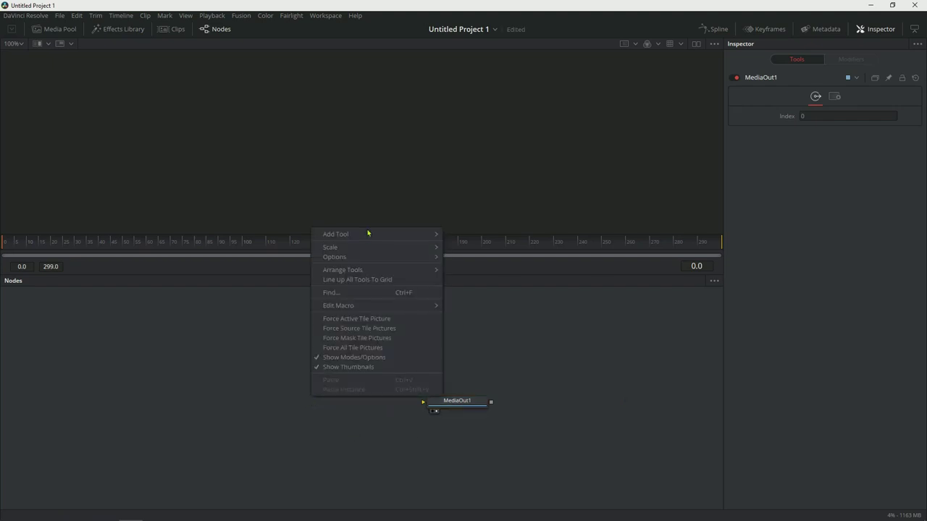
mouse_move(368, 233)
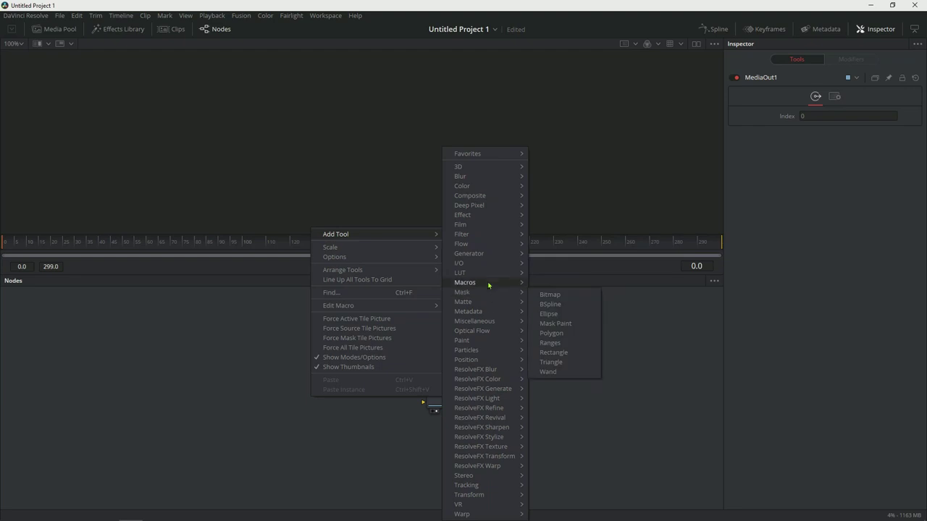
mouse_move(489, 286)
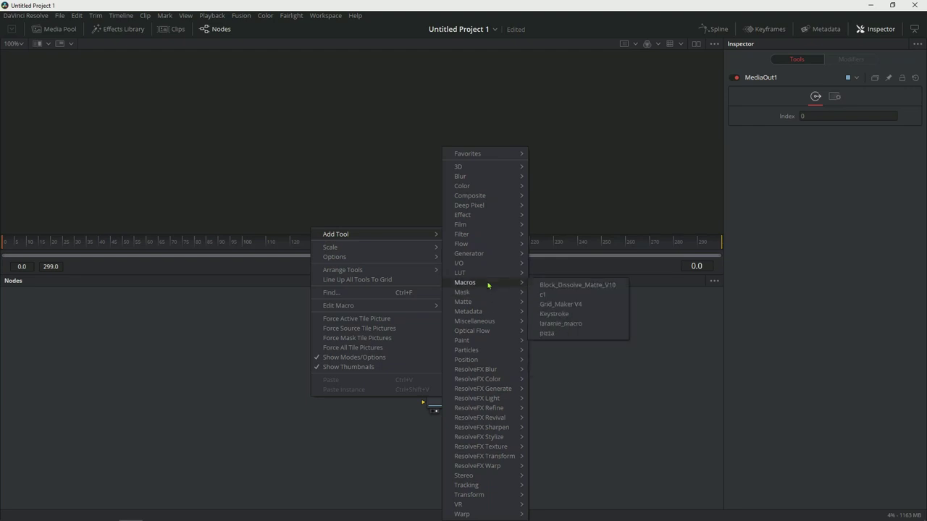
left_click(565, 315)
left_click_drag(332, 402, 428, 403)
Step: Replace the macro's Styled Text 'Shift+Space' with 'Keystroke'
left_click(854, 124)
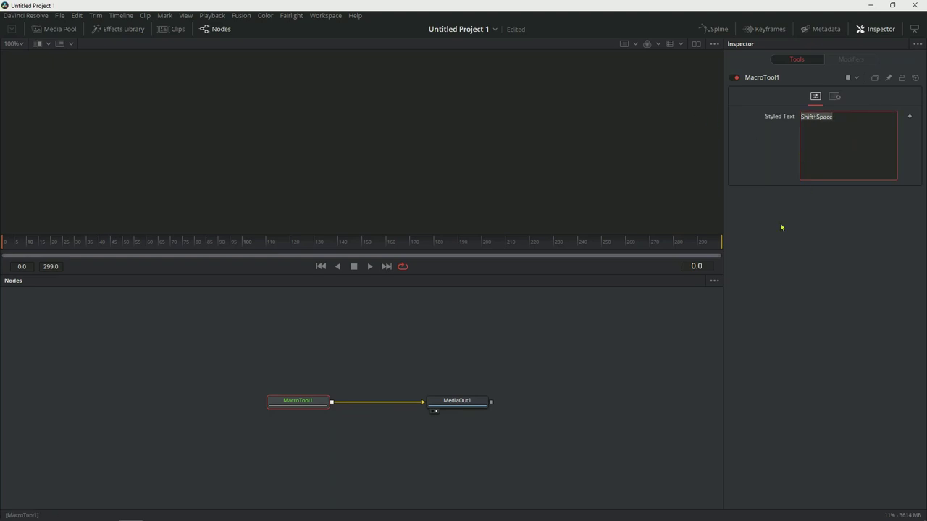
key("BackSpace")
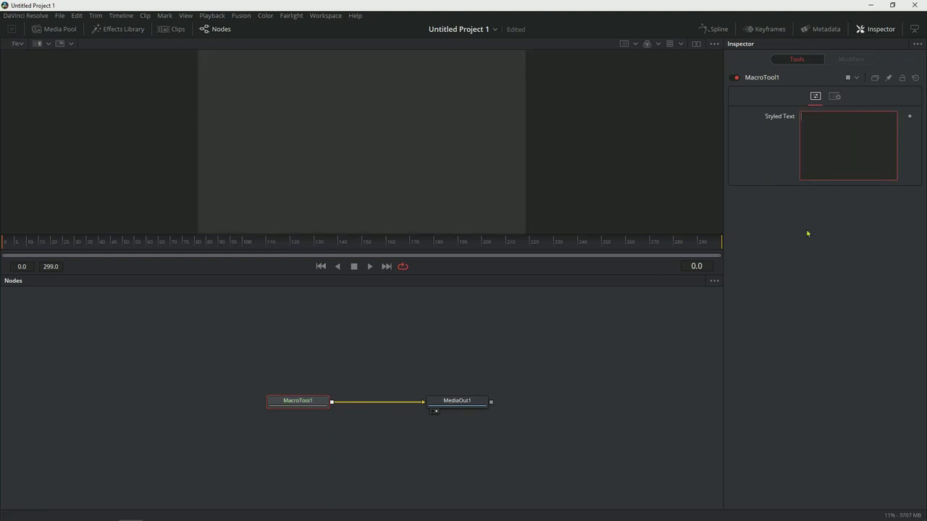
type("Keystroke")
left_click(438, 324)
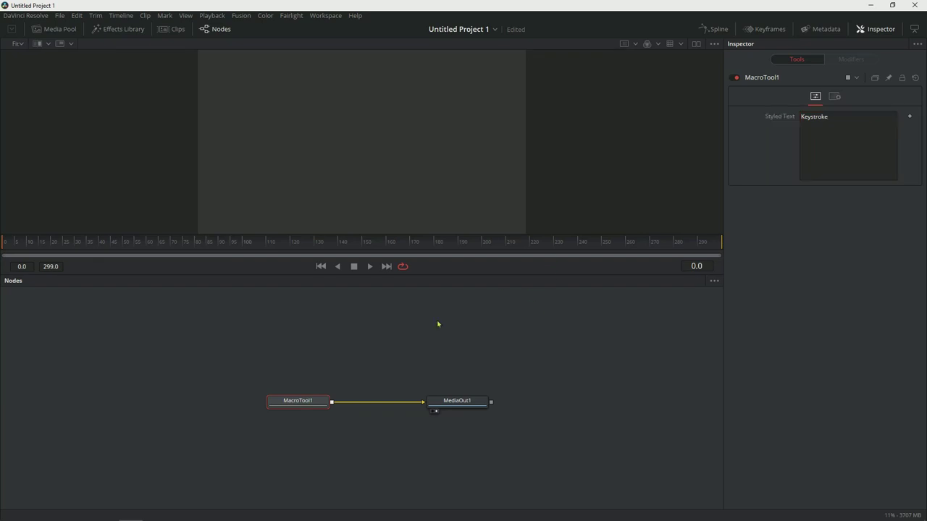
Step: Play the timeline from just before the Fusion clip to preview the Keystroke animation
key("shift+4")
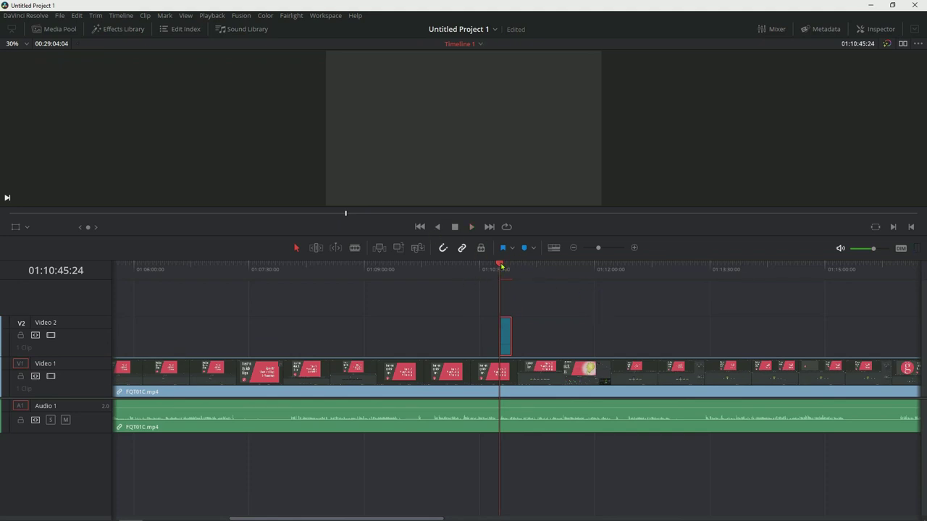
left_click_drag(502, 267, 481, 266)
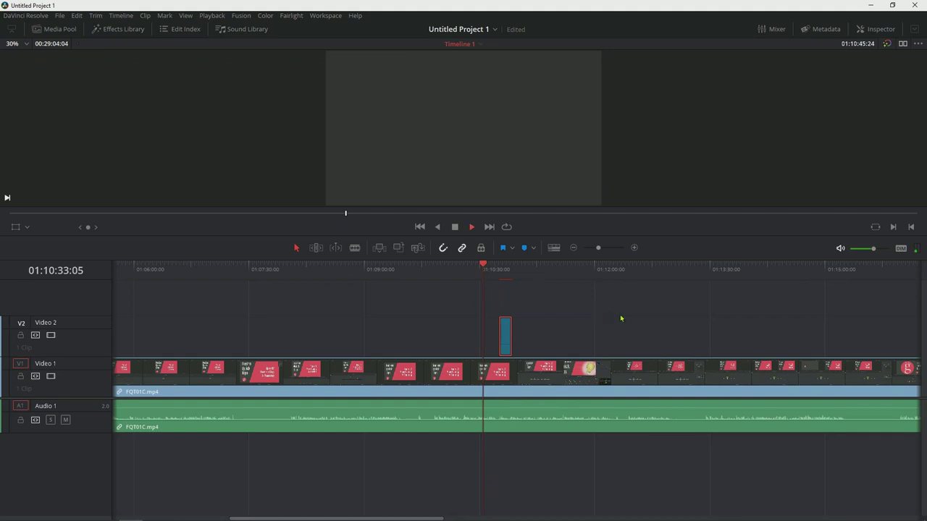
key("space")
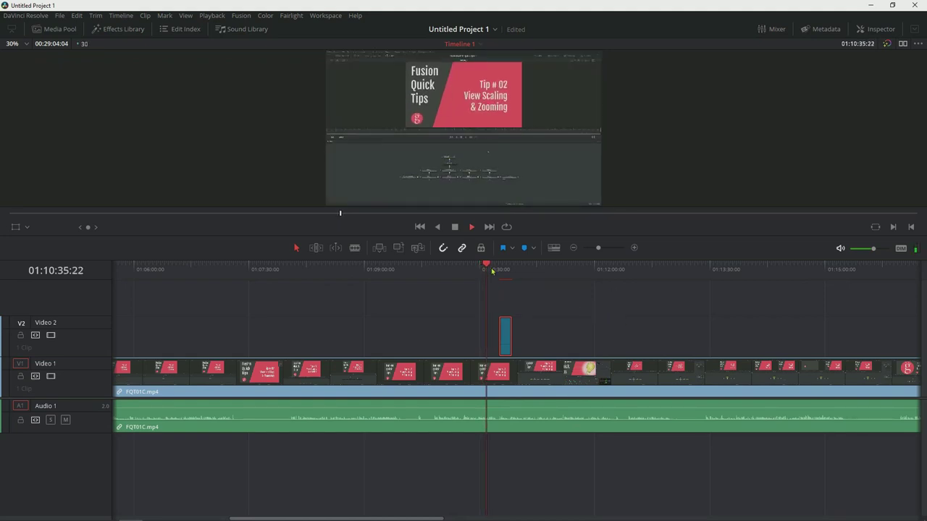
key("Down")
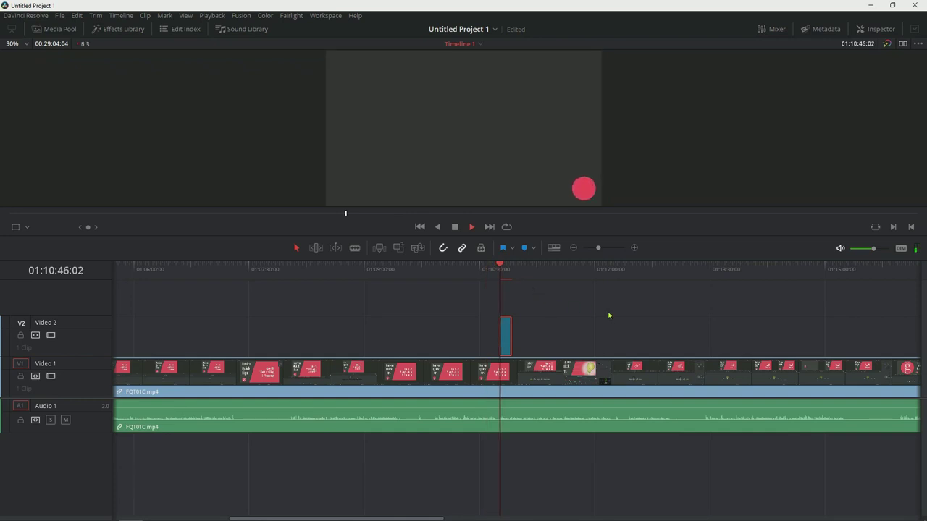